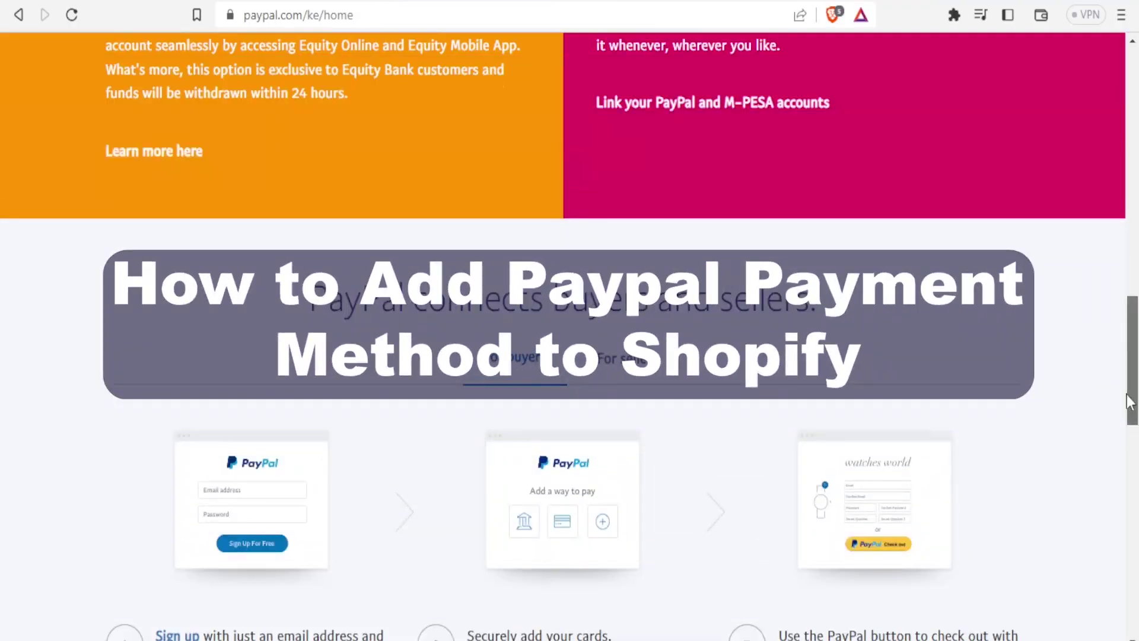
Switch to the Shopify admin Home, whose setup guide shows 0 of 8 tasks complete.
{"action": "scroll", "coordinate": [1129, 401], "scroll_direction": "up", "scroll_amount": 4}
{"action": "scroll", "coordinate": [1129, 350], "scroll_direction": "down", "scroll_amount": 12}
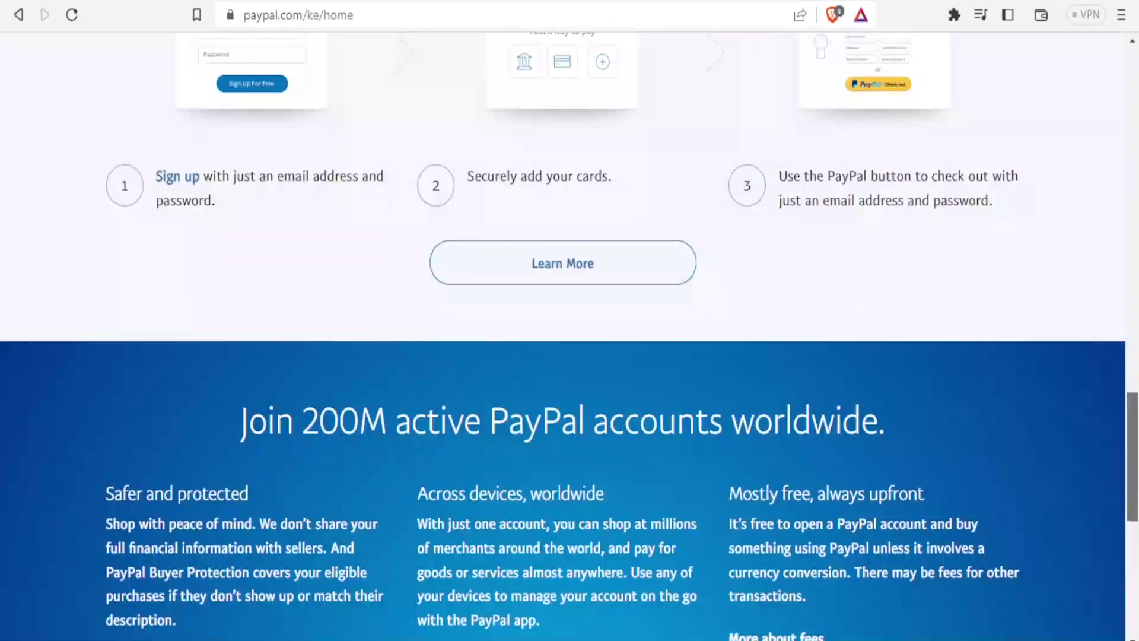
{"action": "scroll", "coordinate": [570, 336], "scroll_direction": "down", "scroll_amount": 2}
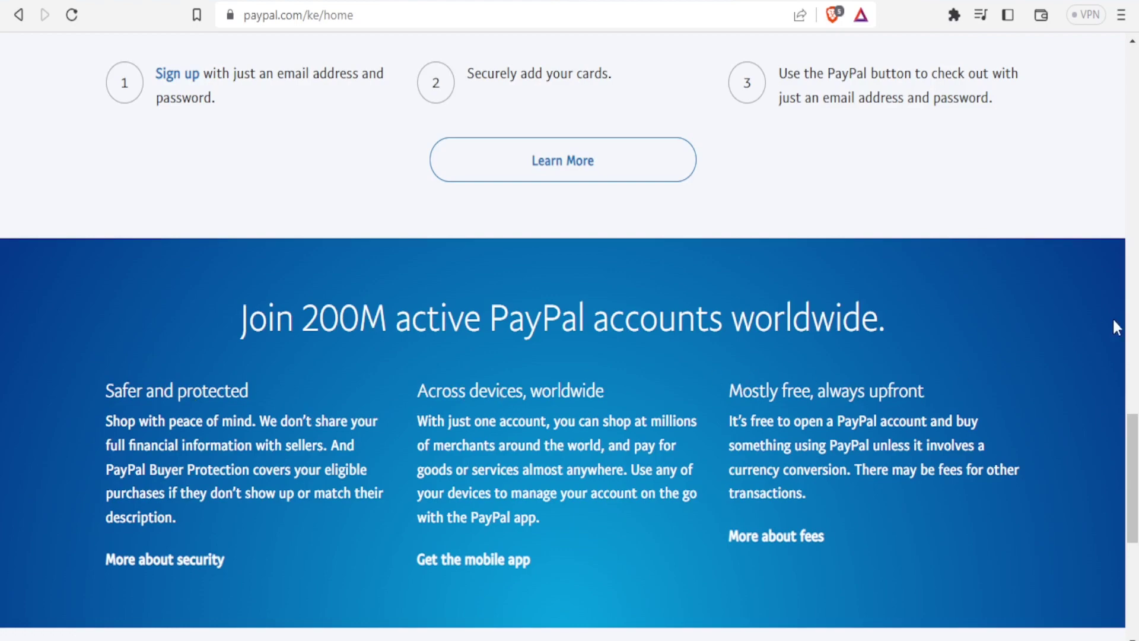
{"action": "scroll", "coordinate": [1133, 433], "scroll_direction": "down", "scroll_amount": 3}
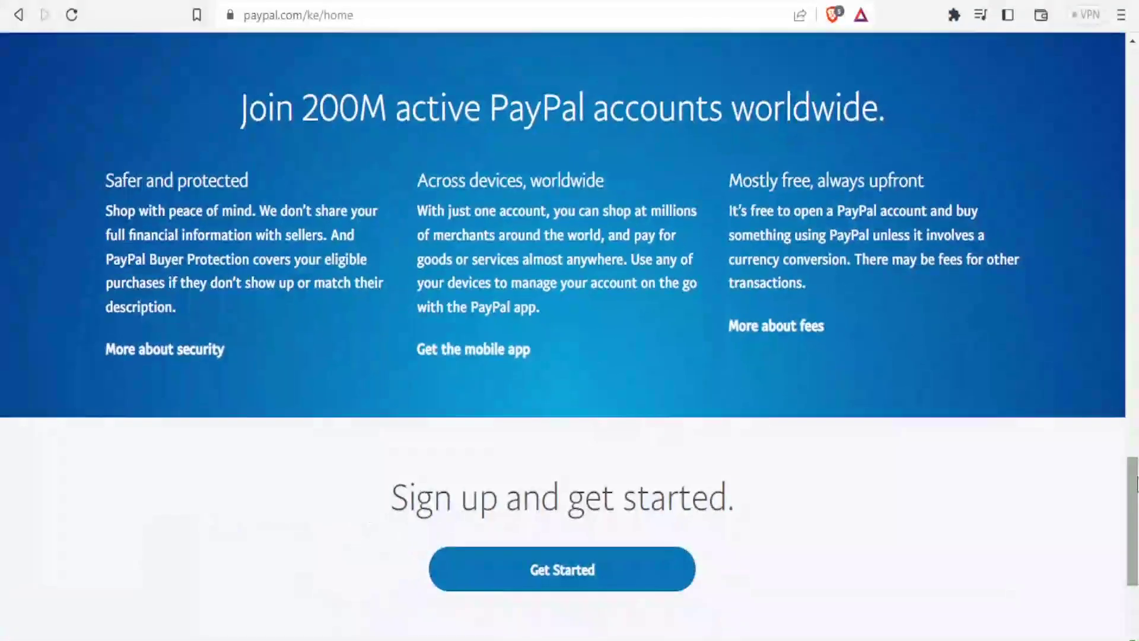
{"action": "scroll", "coordinate": [1135, 508], "scroll_direction": "down", "scroll_amount": 2}
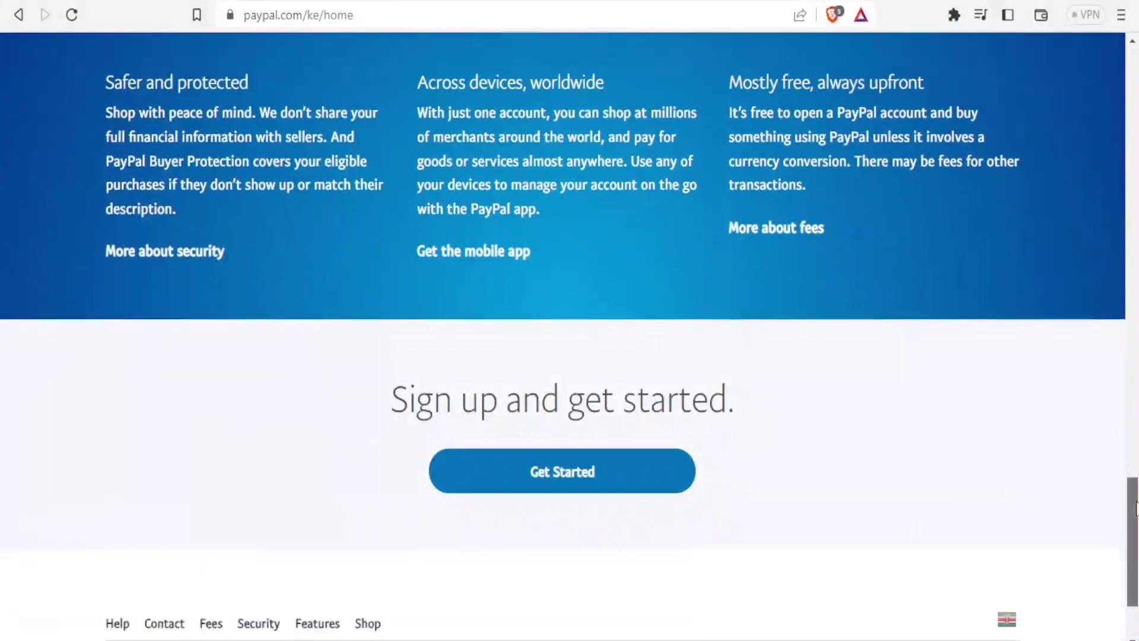
{"action": "left_click_drag", "start_coordinate": [1136, 508], "coordinate": [1136, 173]}
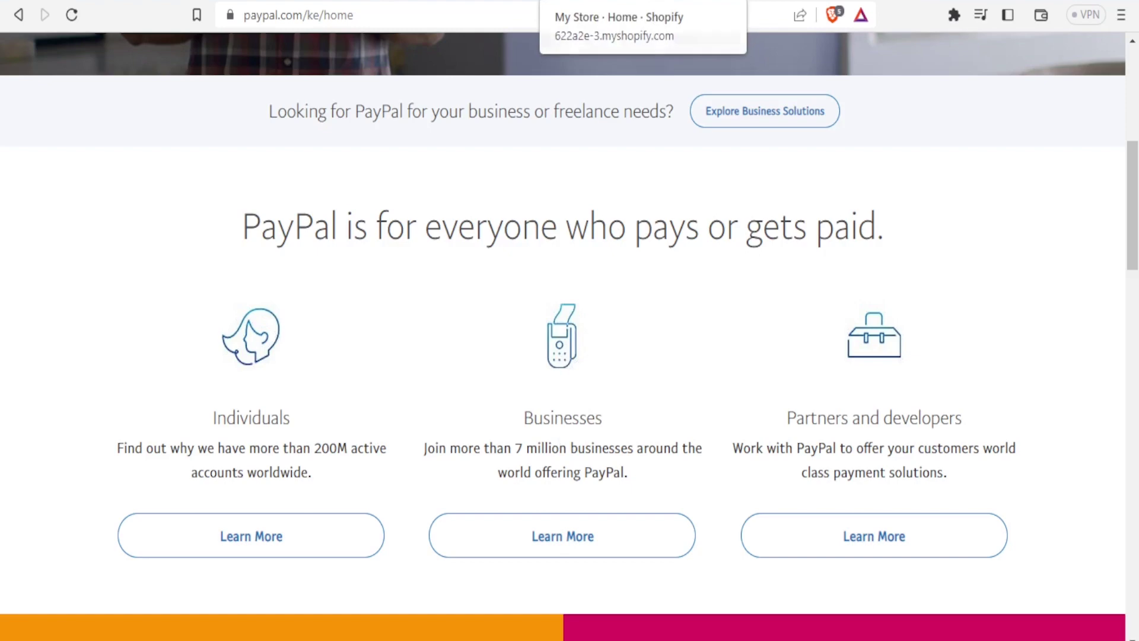
{"action": "left_click", "coordinate": [611, 0]}
{"action": "left_click", "coordinate": [712, 1]}
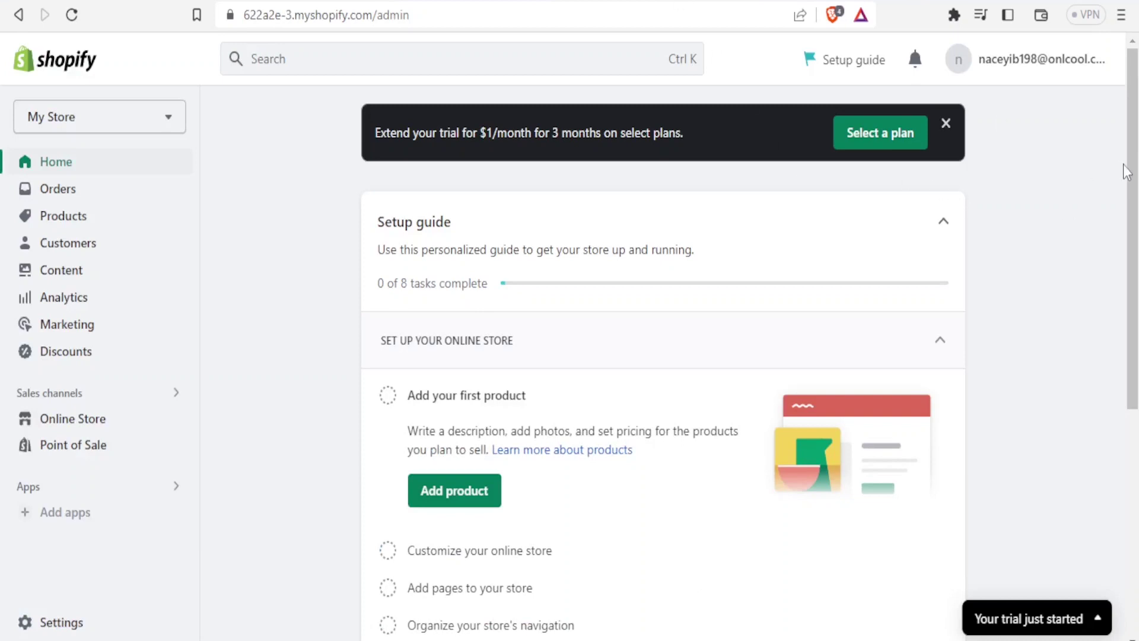
{"action": "left_click_drag", "start_coordinate": [1131, 174], "coordinate": [1132, 229]}
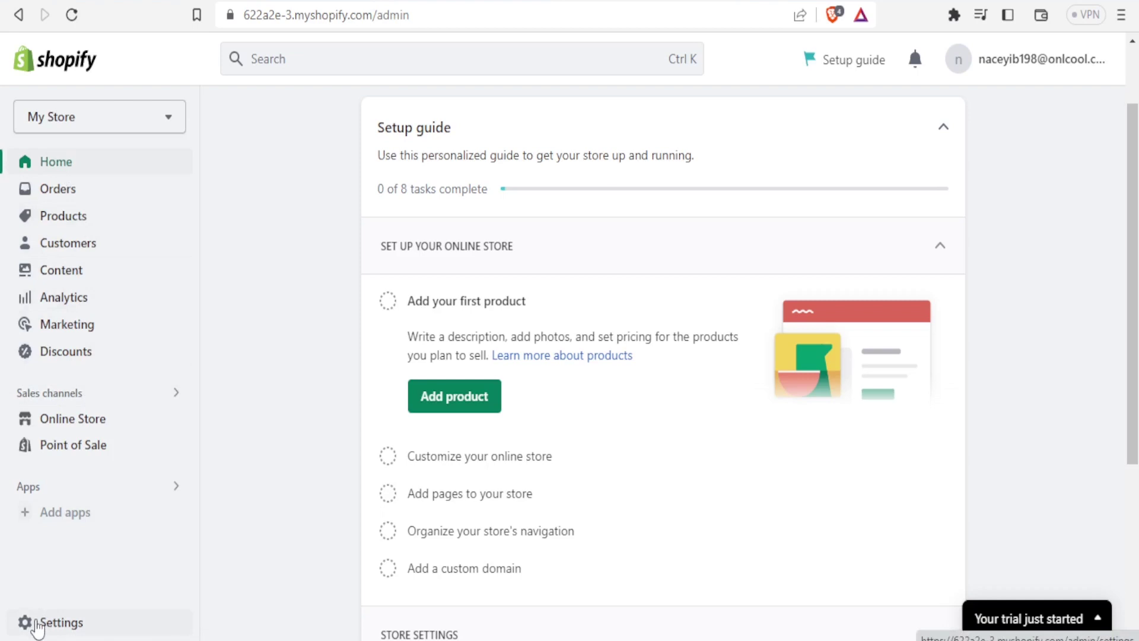
Open Settings > Payments, where PayPal is listed as an inactive provider.
{"action": "left_click", "coordinate": [37, 627]}
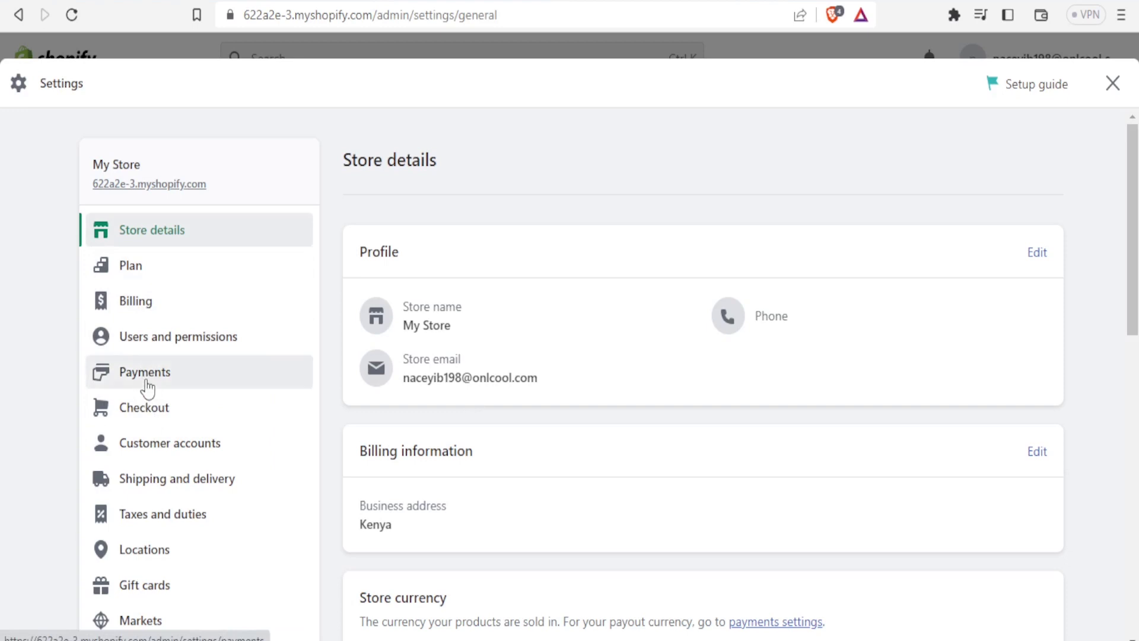
{"action": "left_click", "coordinate": [148, 389]}
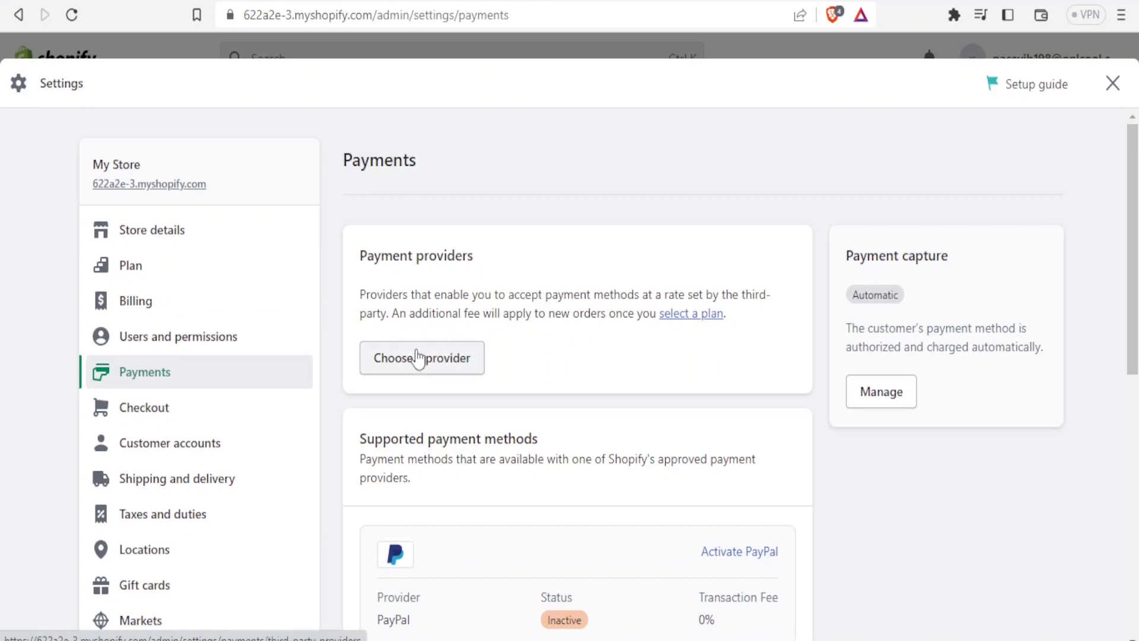
Browse the third-party payment providers list, then return to the Payments settings.
{"action": "left_click", "coordinate": [424, 366]}
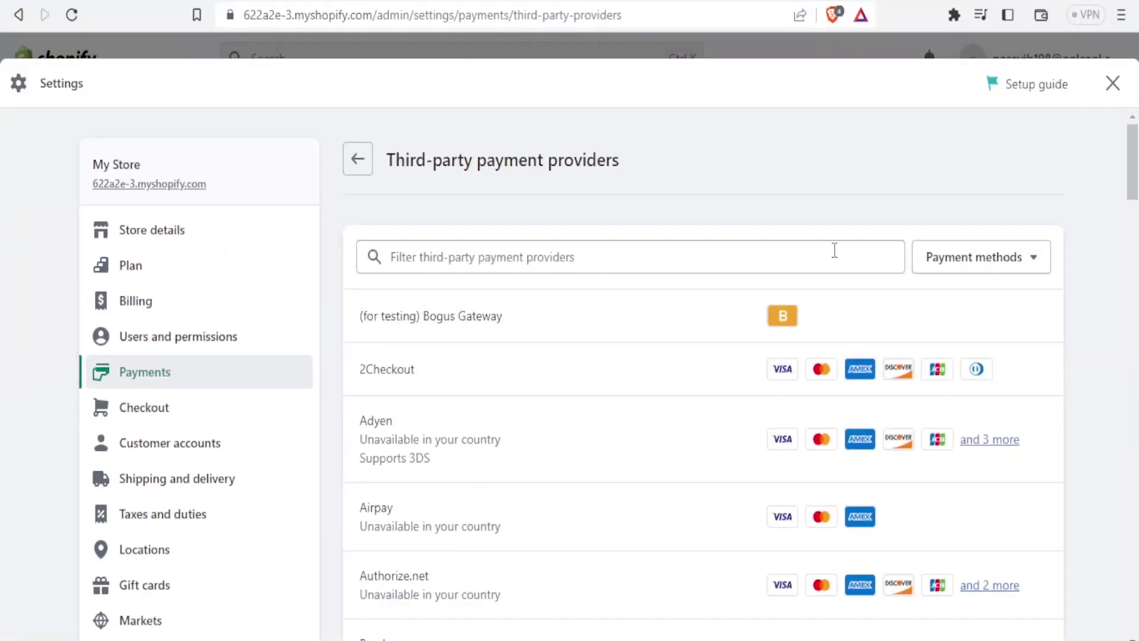
{"action": "left_click_drag", "start_coordinate": [1133, 160], "coordinate": [1133, 173]}
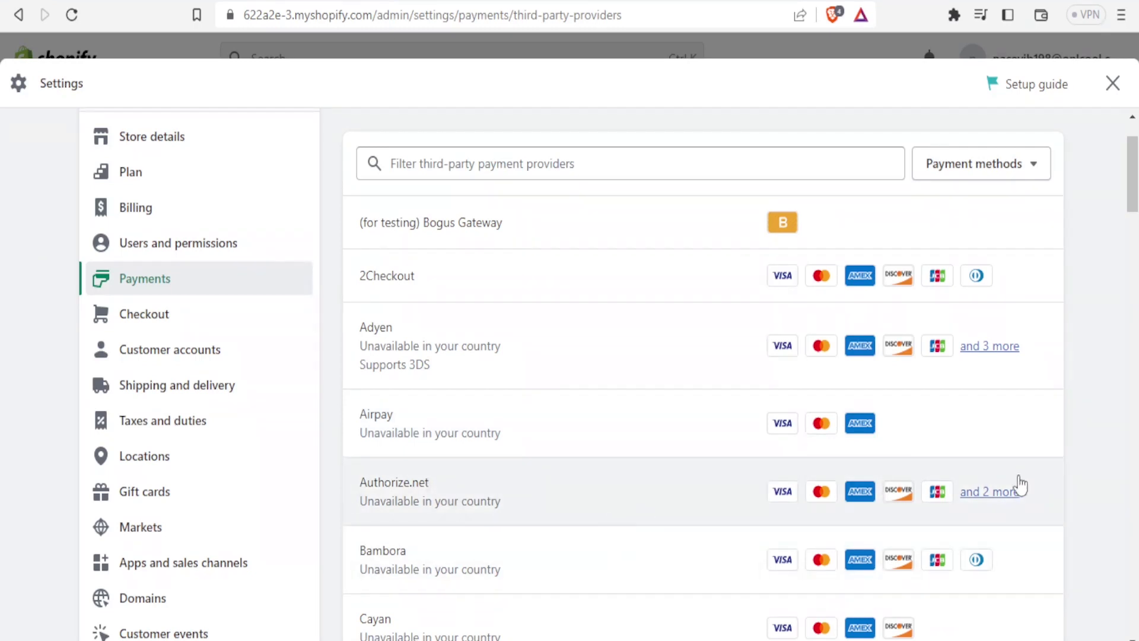
{"action": "left_click_drag", "start_coordinate": [1132, 204], "coordinate": [1134, 136]}
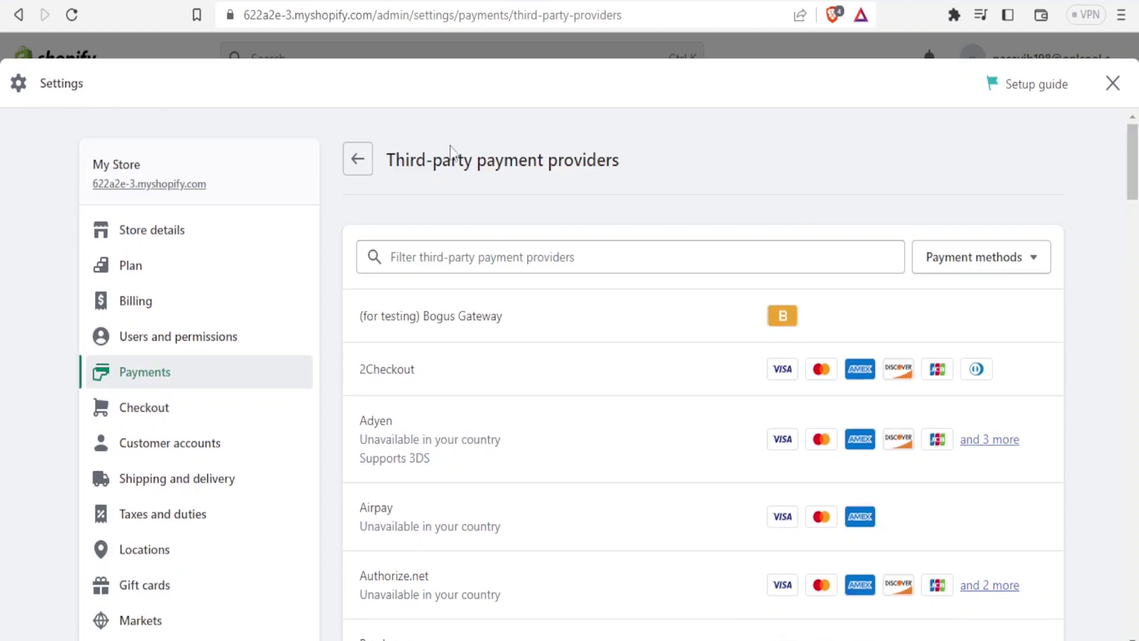
{"action": "left_click", "coordinate": [358, 159]}
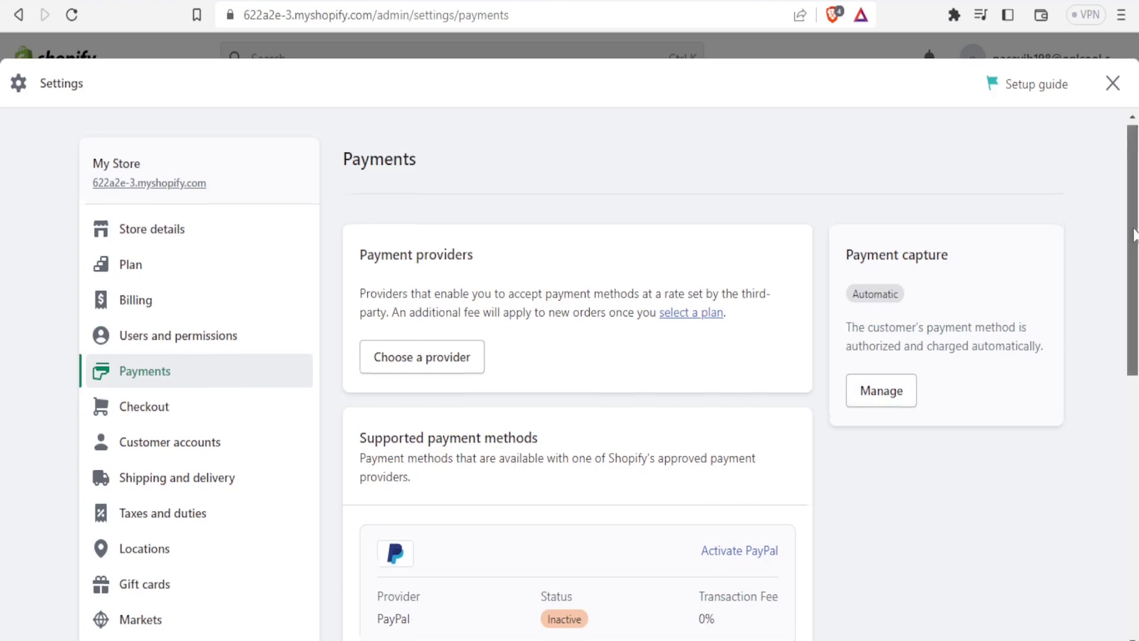
Scroll to Supported payment methods and start activating PayPal.
{"action": "left_click_drag", "start_coordinate": [1131, 229], "coordinate": [1136, 369]}
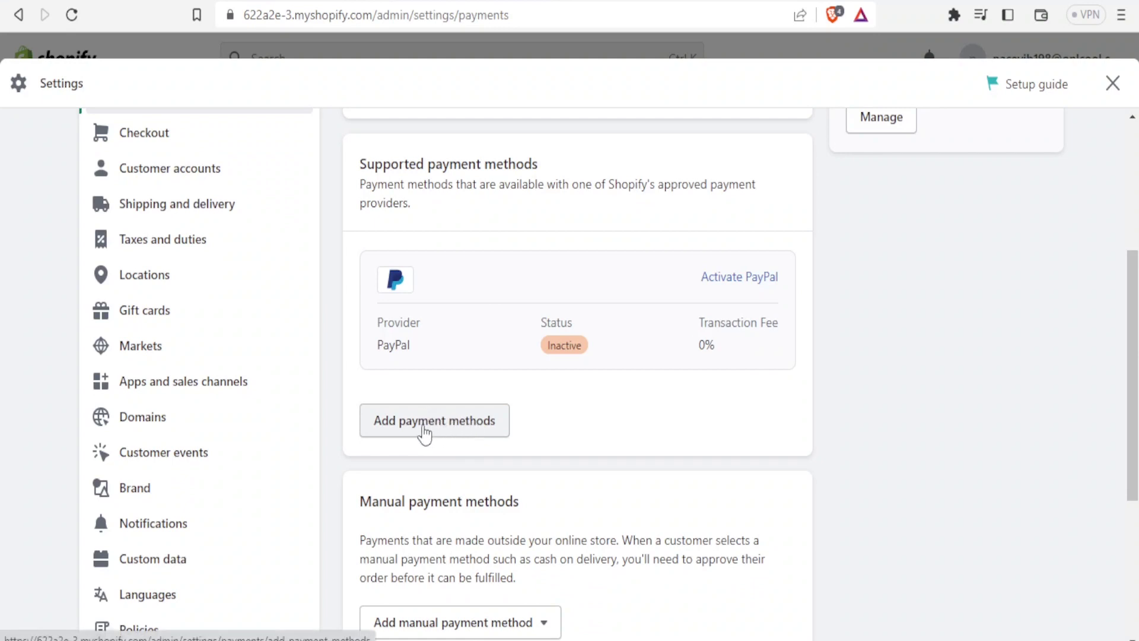
{"action": "left_click", "coordinate": [729, 279]}
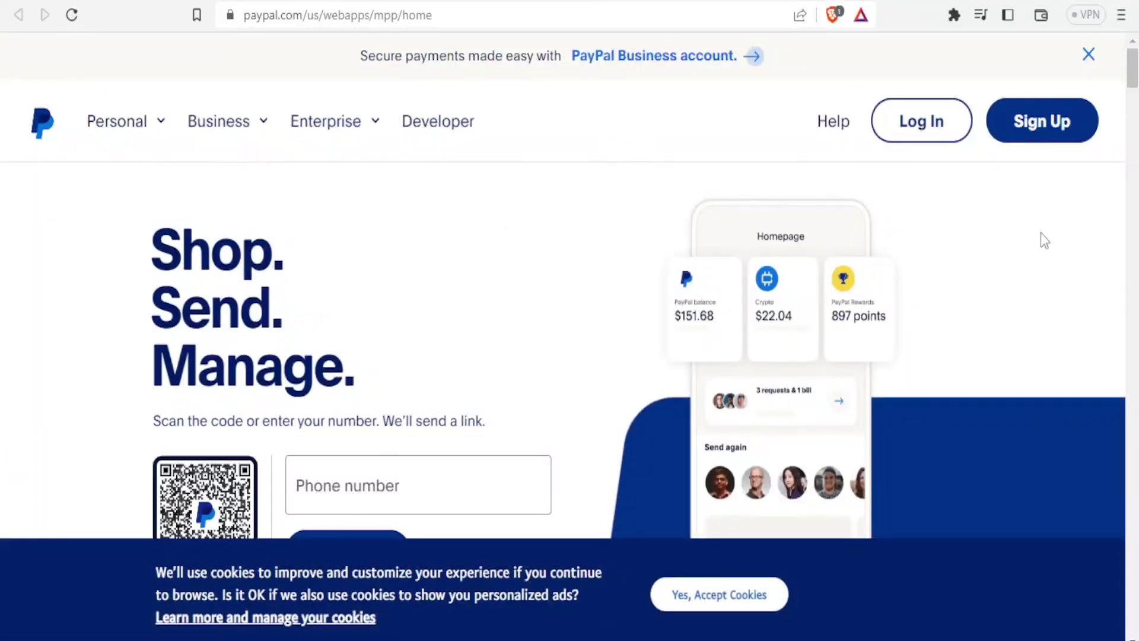
Scroll the PayPal Express Checkout settings and place focus in the phone number field.
{"action": "scroll", "coordinate": [398, 252], "scroll_direction": "down", "scroll_amount": 3}
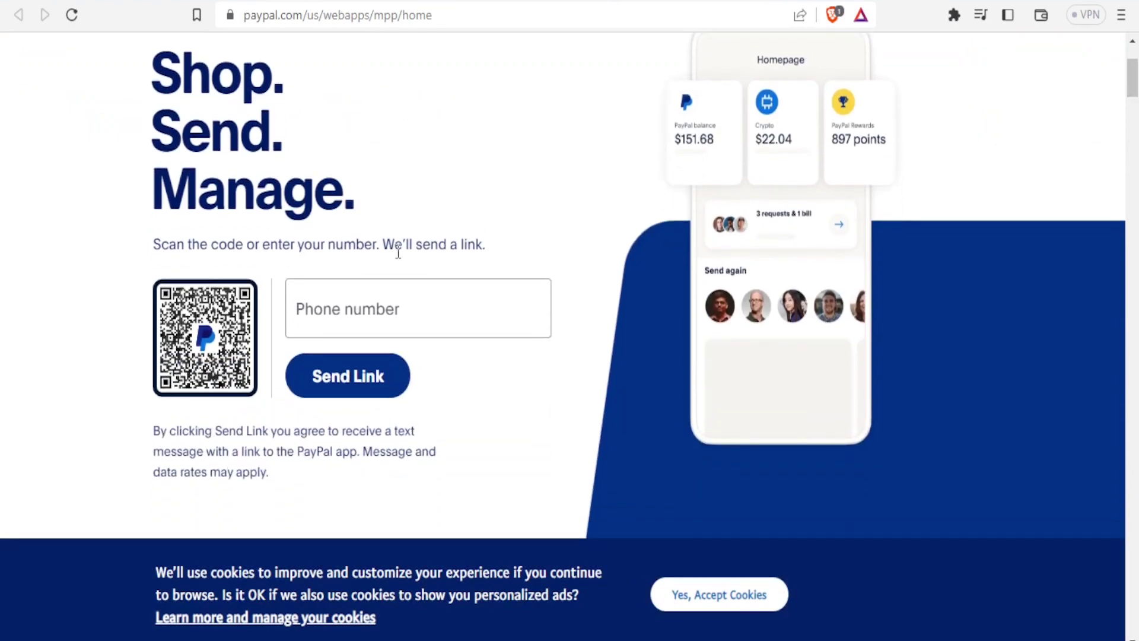
{"action": "left_click", "coordinate": [349, 308]}
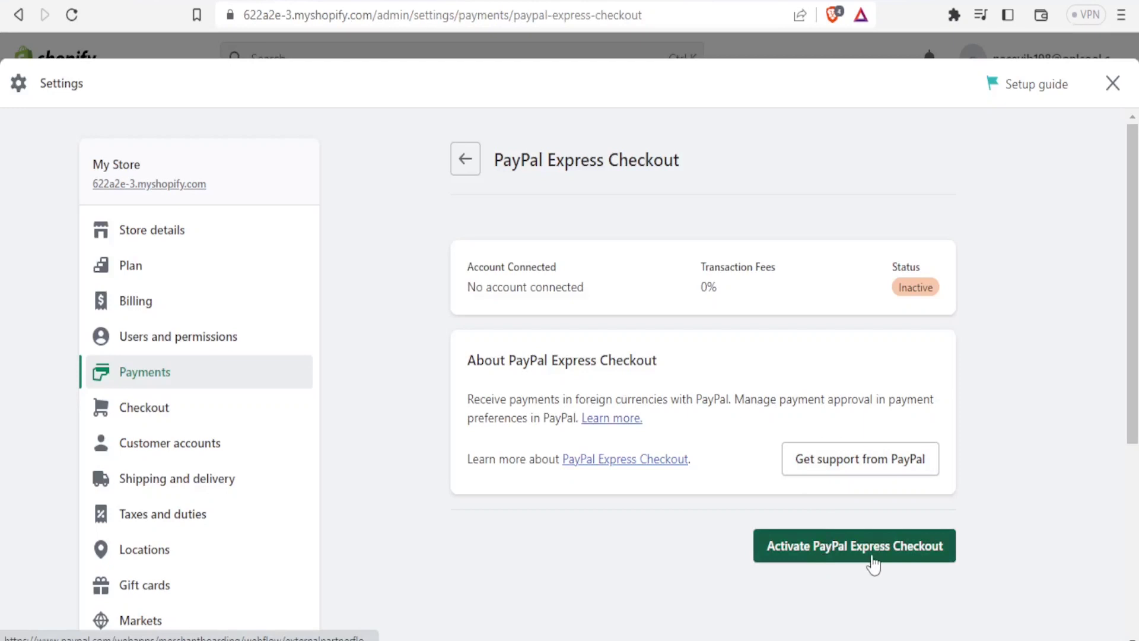
Activate PayPal Express Checkout and tick 'I'm not a robot' on PayPal's security challenge.
{"action": "left_click", "coordinate": [901, 564]}
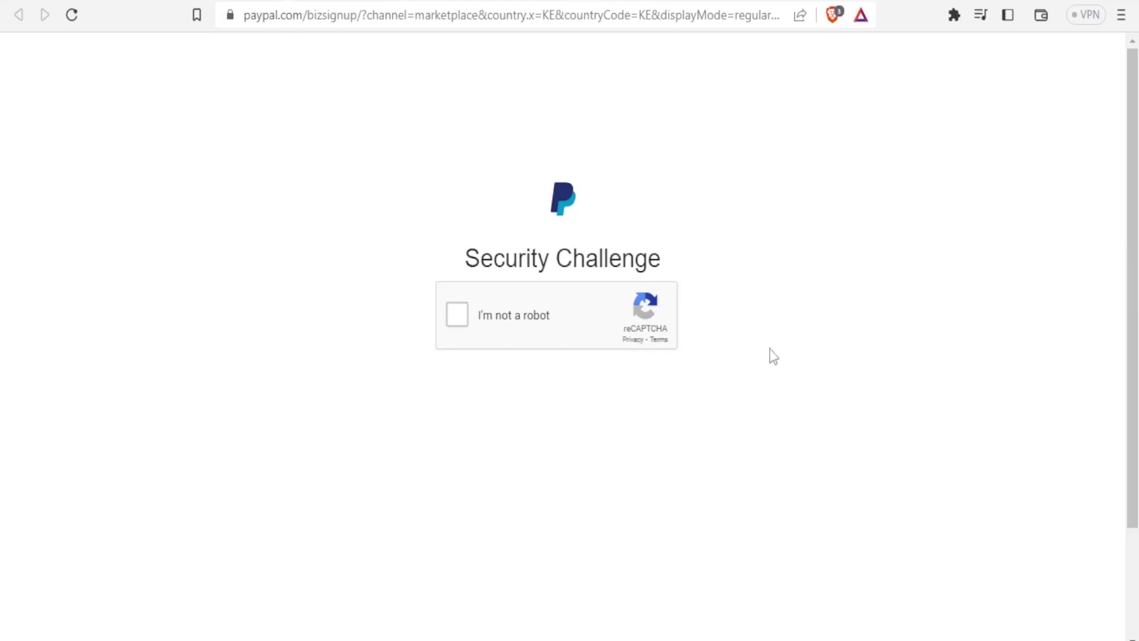
{"action": "left_click", "coordinate": [463, 320]}
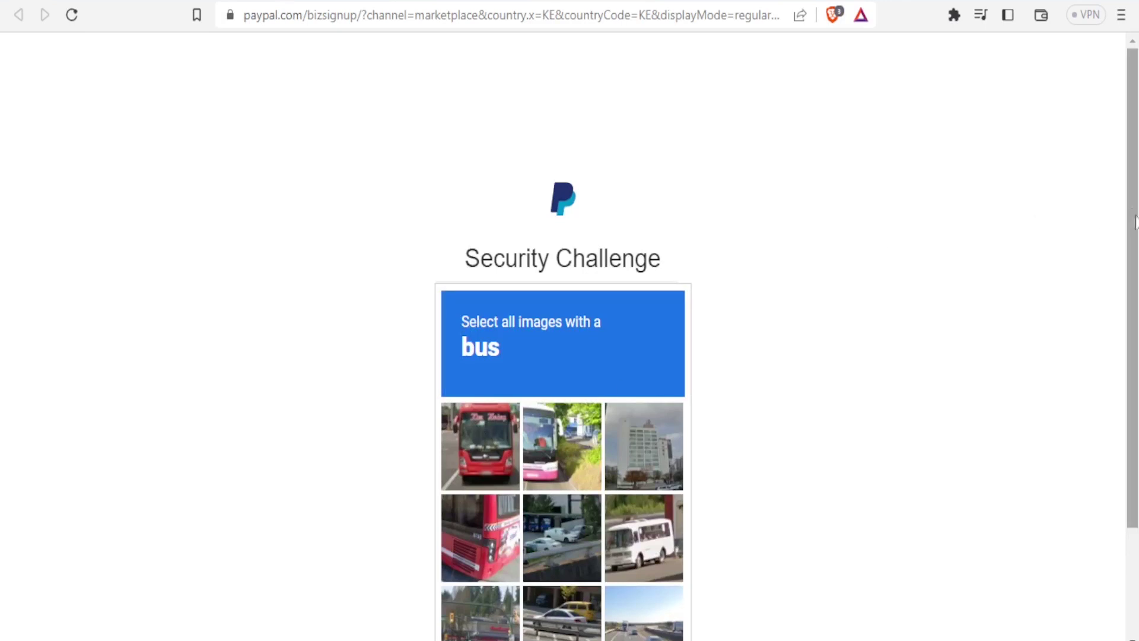
Select the four bus images in the reCAPTCHA grid and verify.
{"action": "left_click_drag", "start_coordinate": [1132, 219], "coordinate": [1133, 300]}
{"action": "left_click", "coordinate": [471, 330]}
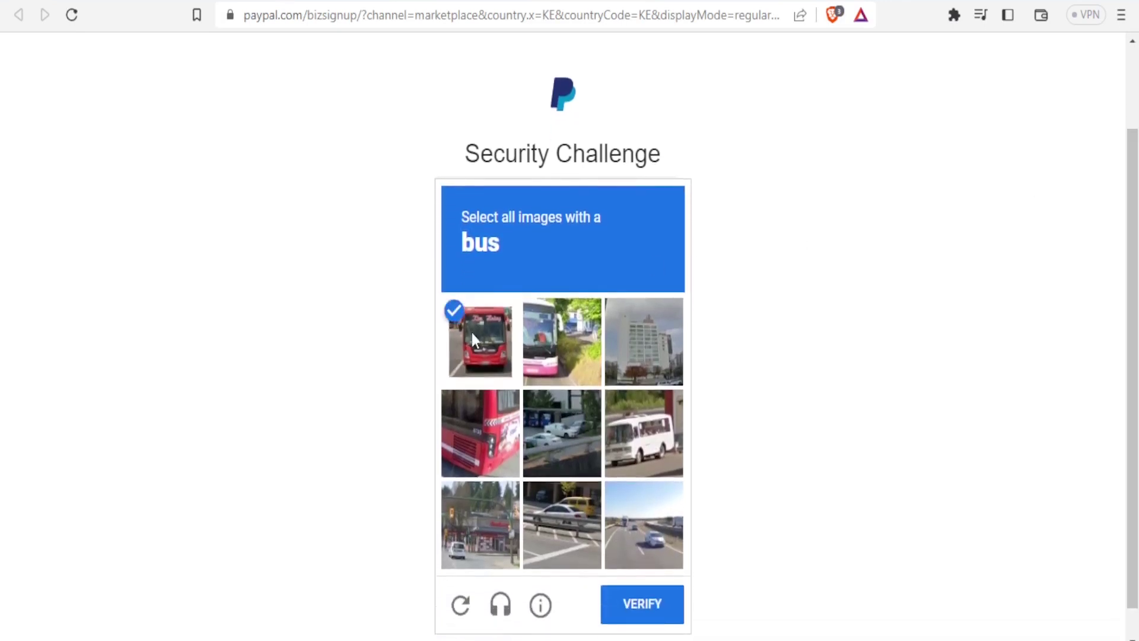
{"action": "left_click", "coordinate": [537, 339]}
{"action": "left_click", "coordinate": [640, 446]}
{"action": "left_click", "coordinate": [478, 429]}
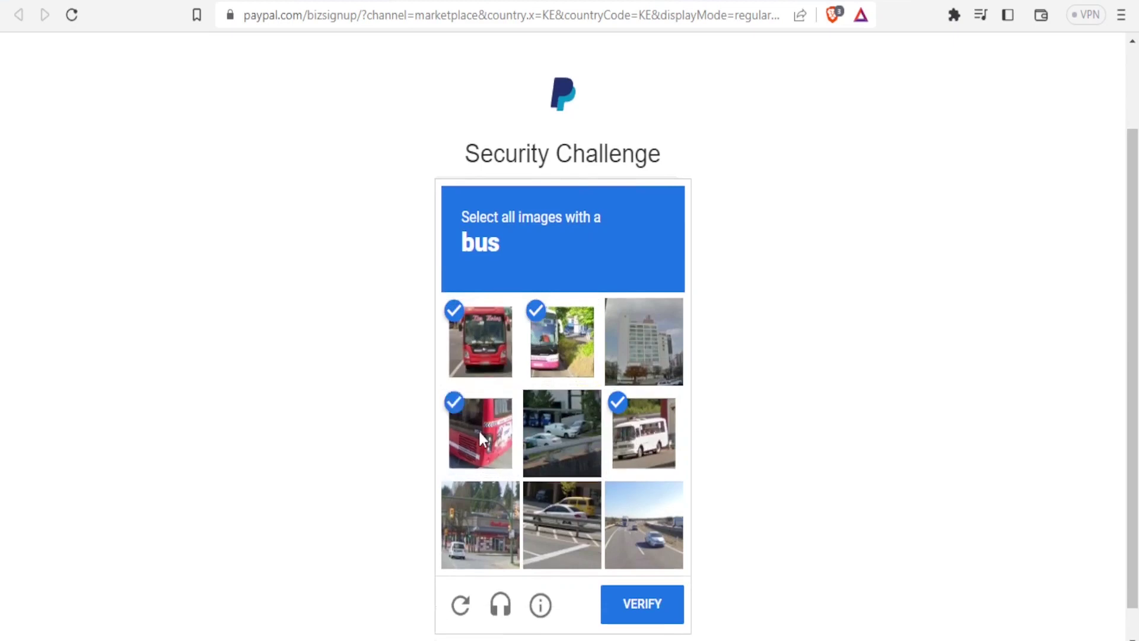
{"action": "left_click", "coordinate": [656, 611]}
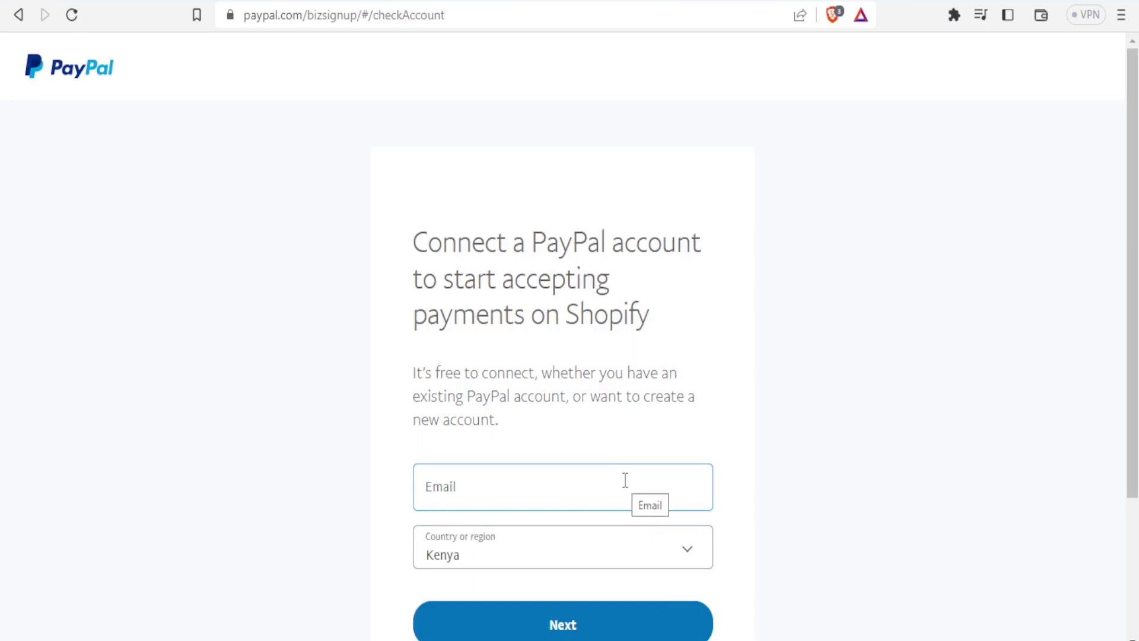
Paste the account email, keep Kenya as the country, and submit.
{"action": "left_click", "coordinate": [549, 490]}
{"action": "key", "text": "ctrl+v"}
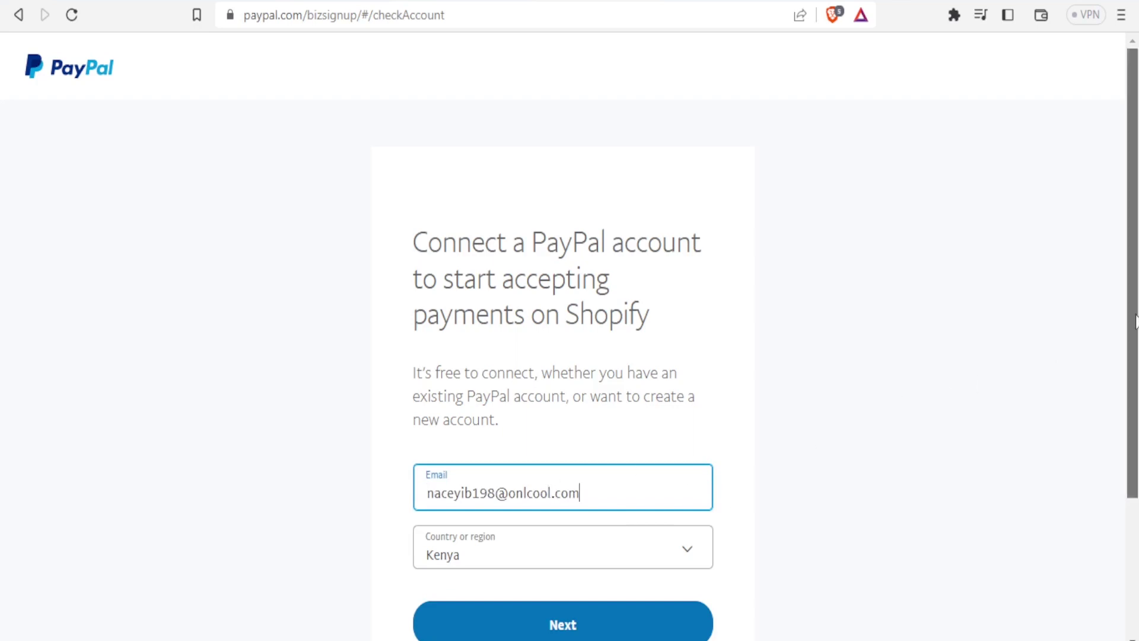
{"action": "left_click_drag", "start_coordinate": [1133, 341], "coordinate": [1135, 369]}
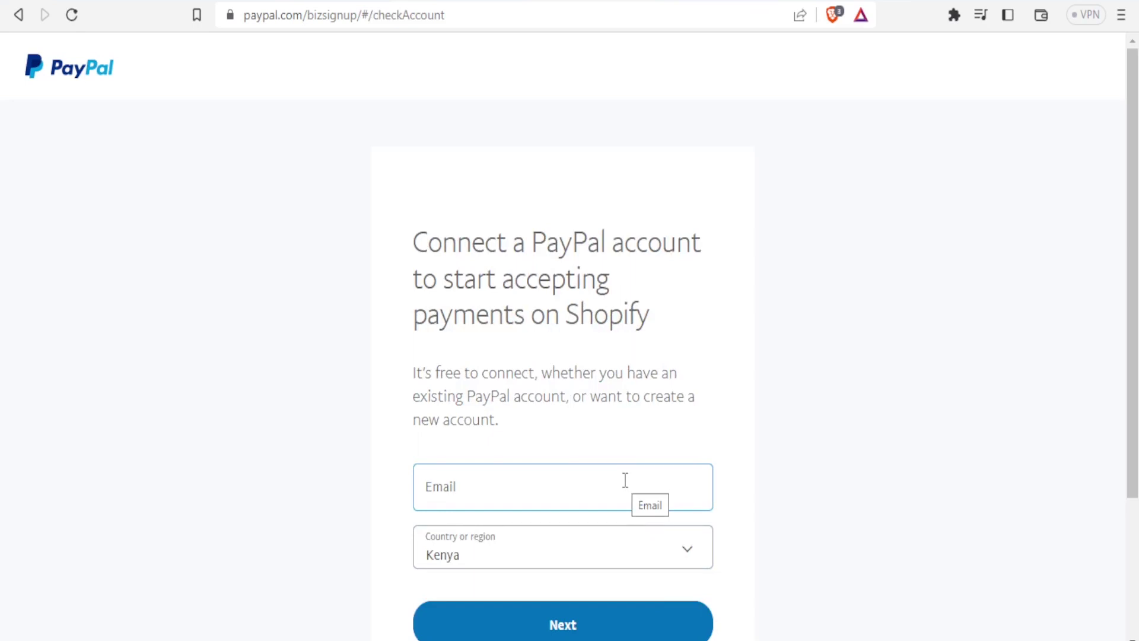
{"action": "left_click", "coordinate": [549, 490]}
{"action": "key", "text": "ctrl+v"}
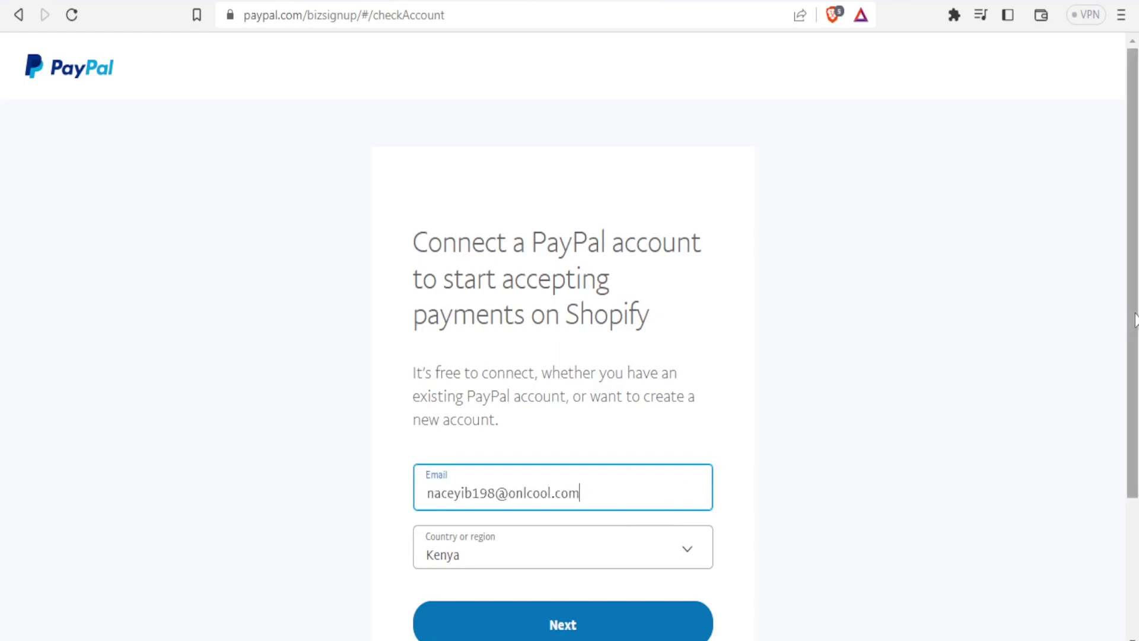
{"action": "left_click_drag", "start_coordinate": [1133, 320], "coordinate": [1135, 418]}
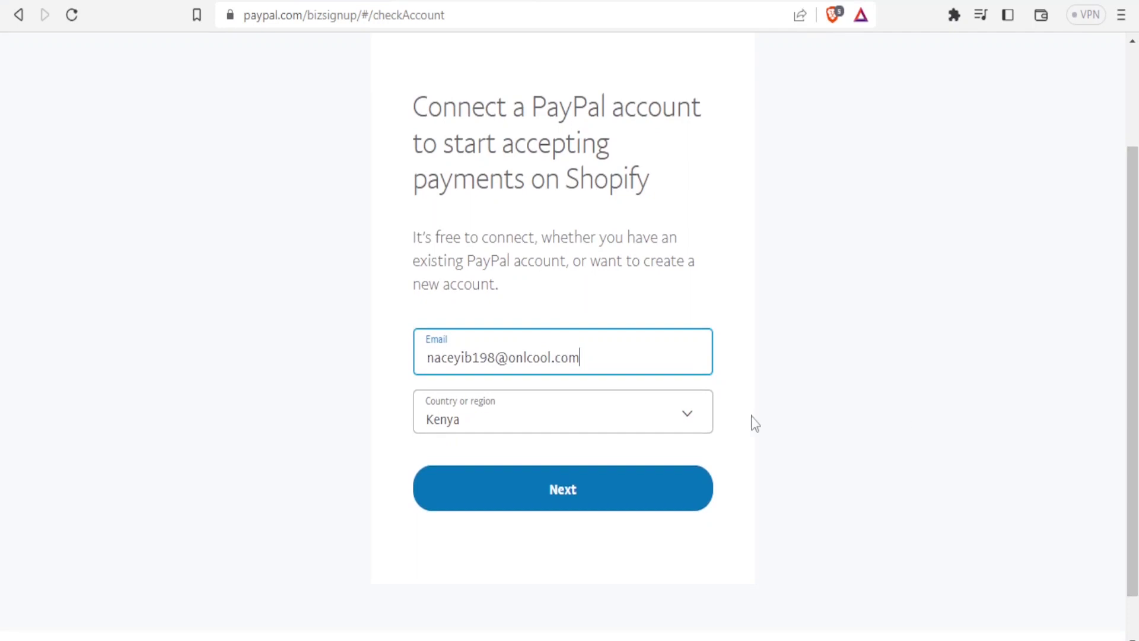
{"action": "left_click", "coordinate": [690, 420]}
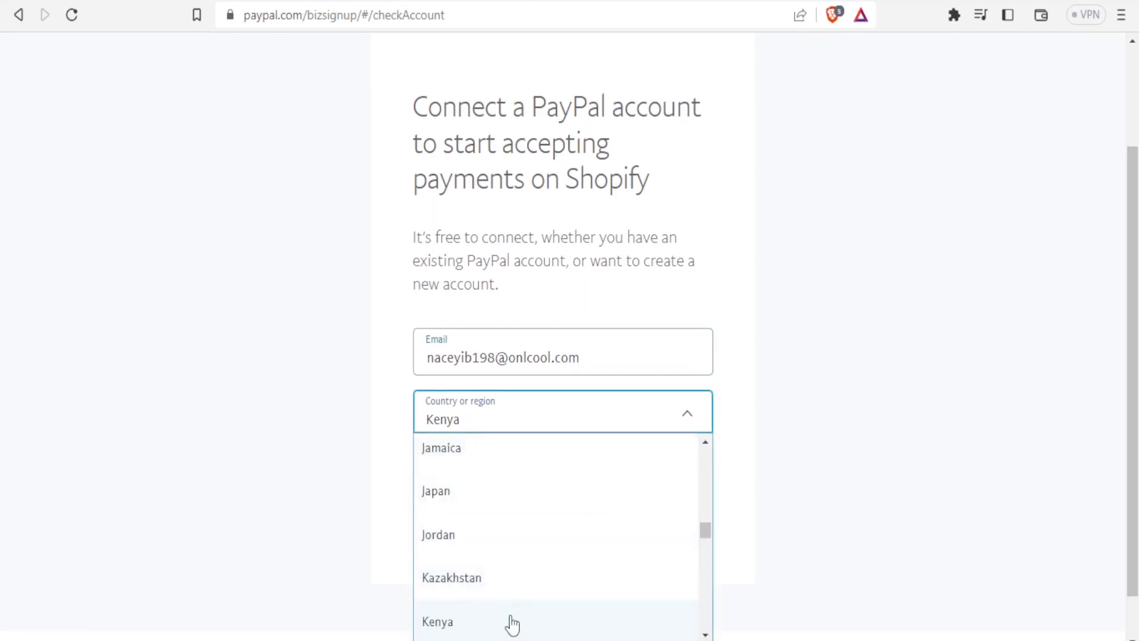
{"action": "left_click", "coordinate": [474, 629]}
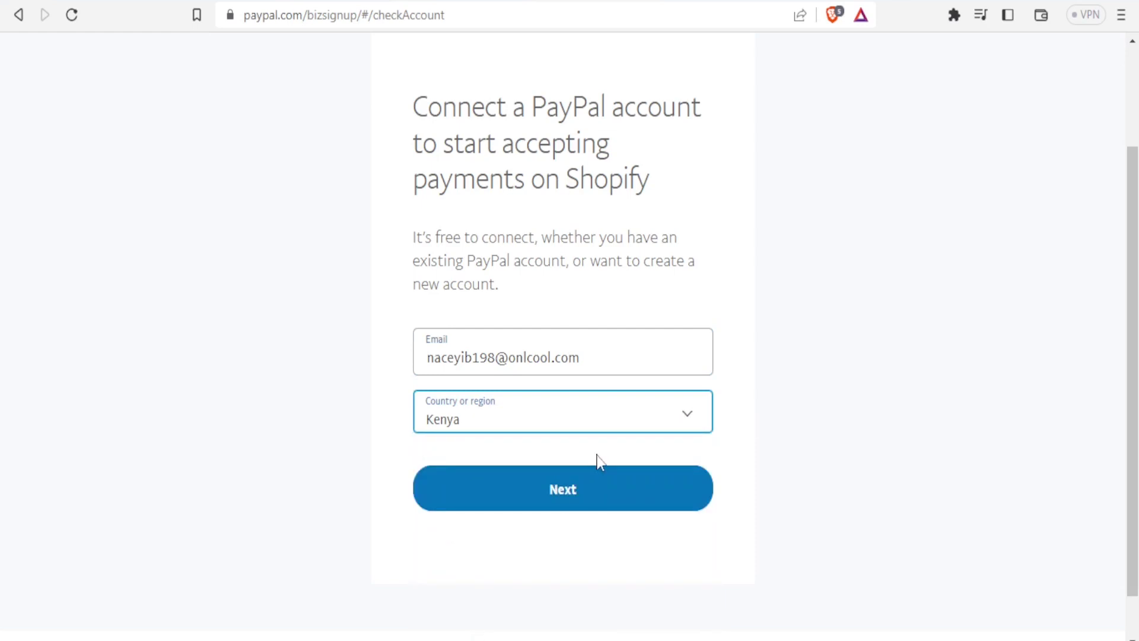
{"action": "left_click", "coordinate": [571, 492]}
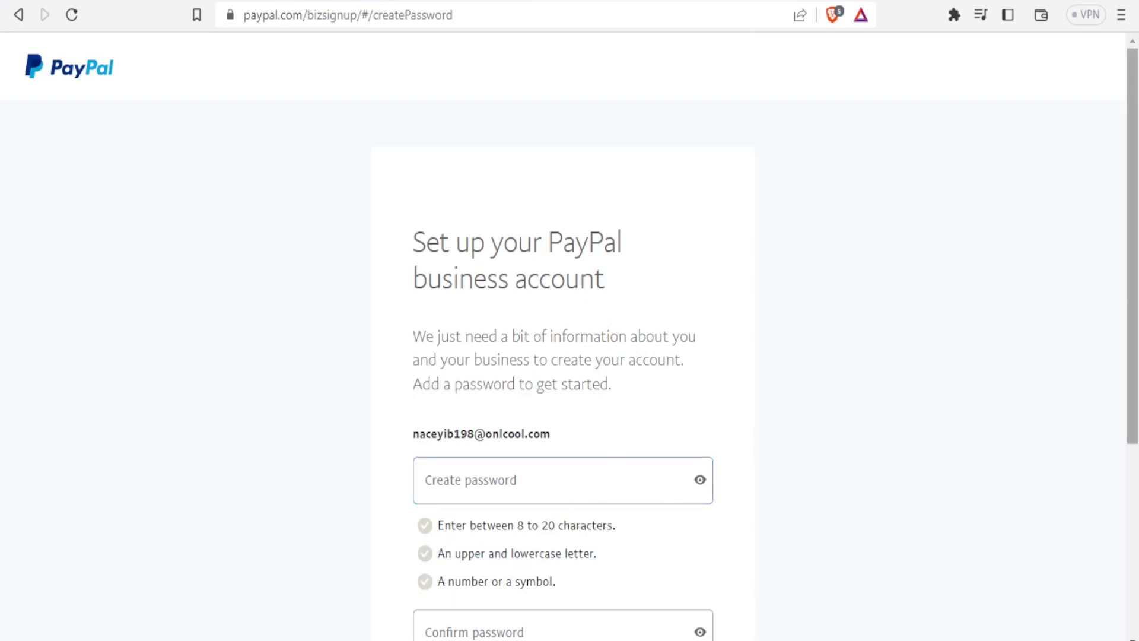
Create and confirm the new PayPal account password and submit it.
{"action": "left_click_drag", "start_coordinate": [1134, 156], "coordinate": [1134, 234]}
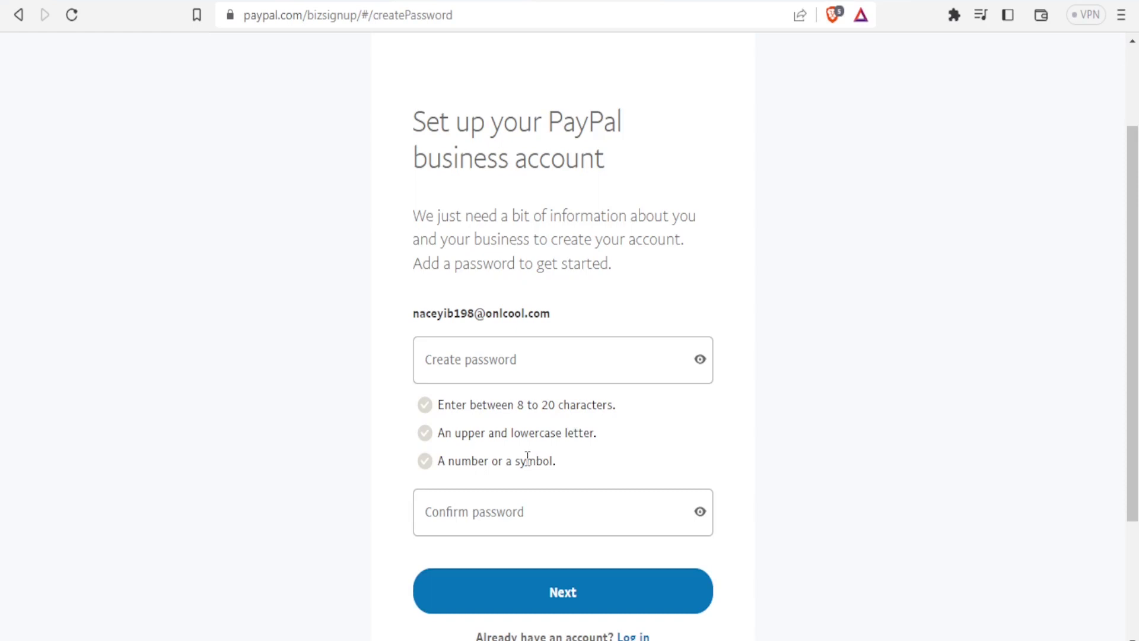
{"action": "left_click", "coordinate": [445, 361]}
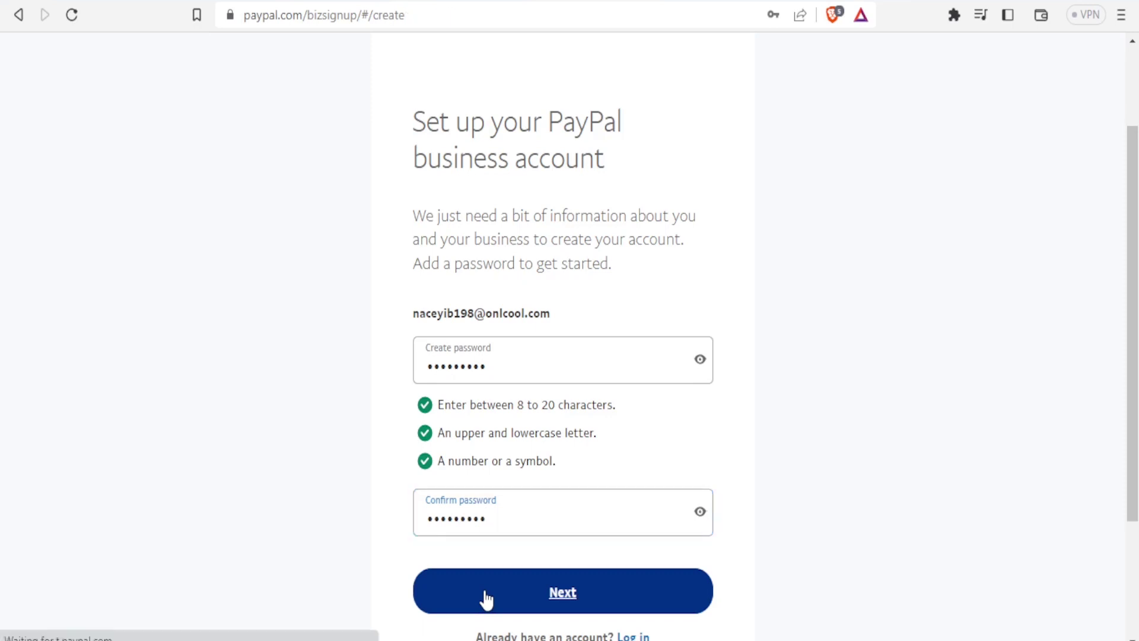
{"action": "left_click", "coordinate": [485, 598]}
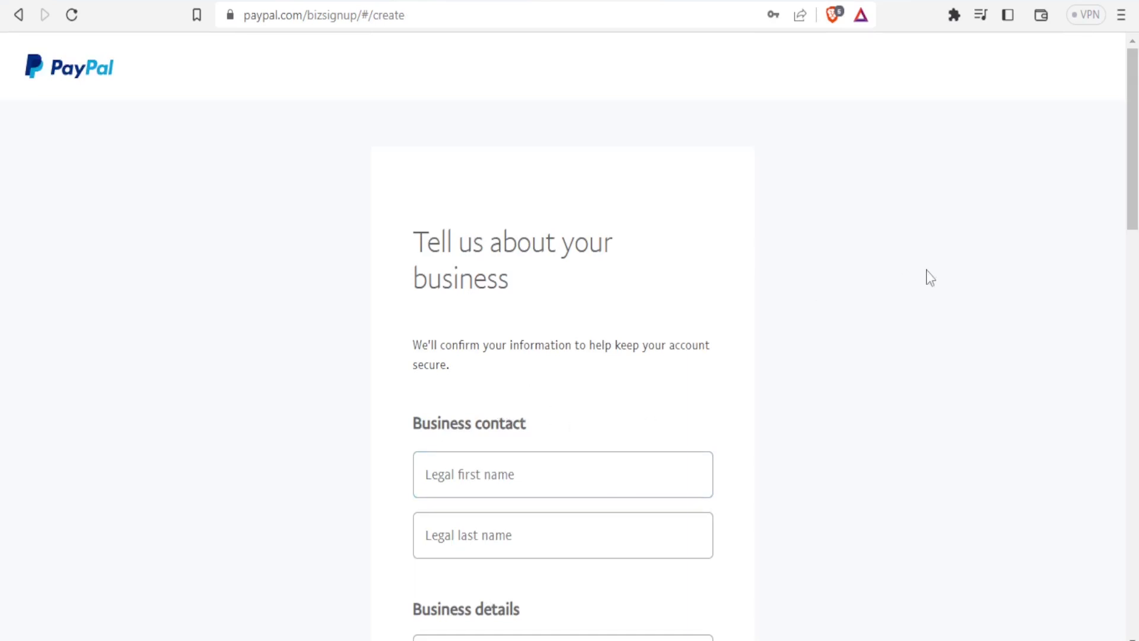
Enter the contact's legal first and last name and the legal business name.
{"action": "left_click_drag", "start_coordinate": [1132, 169], "coordinate": [1135, 214]}
{"action": "left_click", "coordinate": [527, 356]}
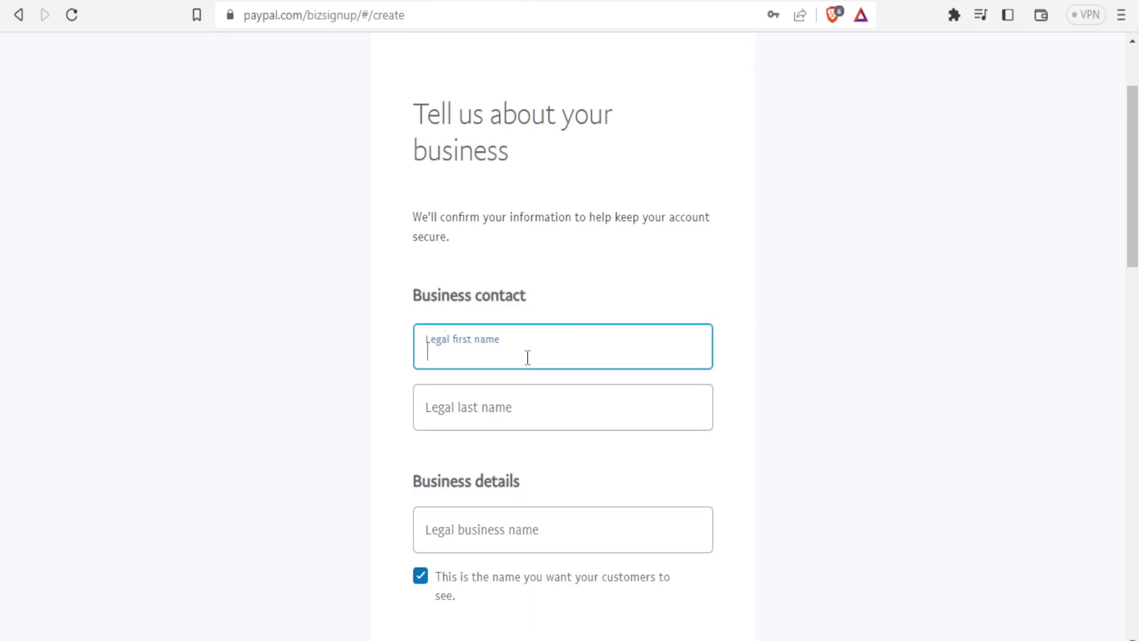
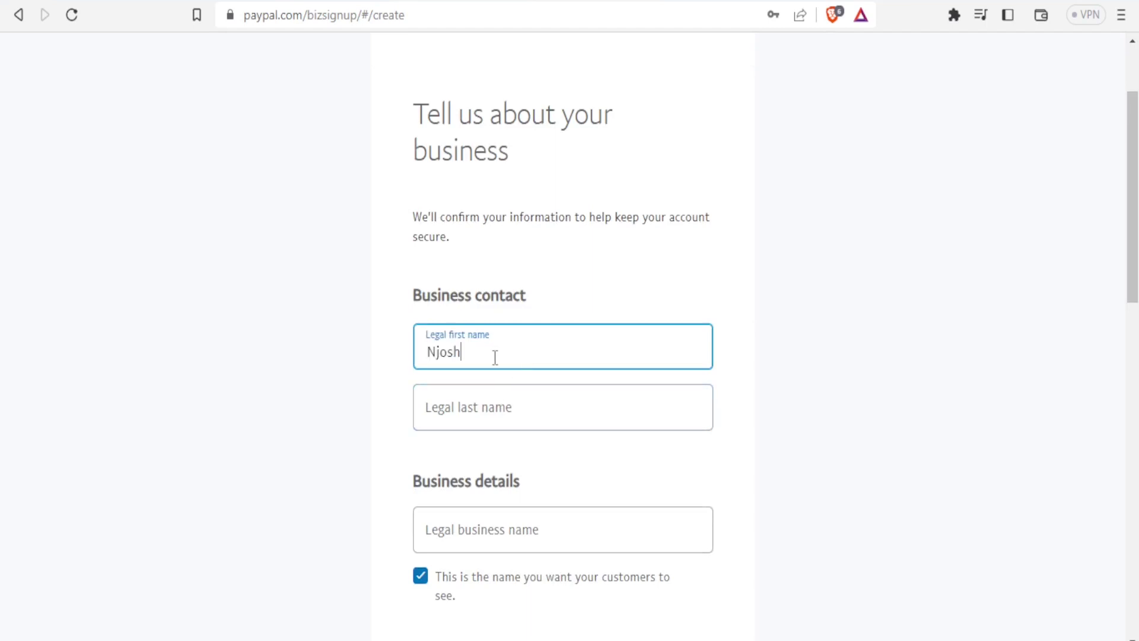
{"action": "left_click", "coordinate": [467, 412]}
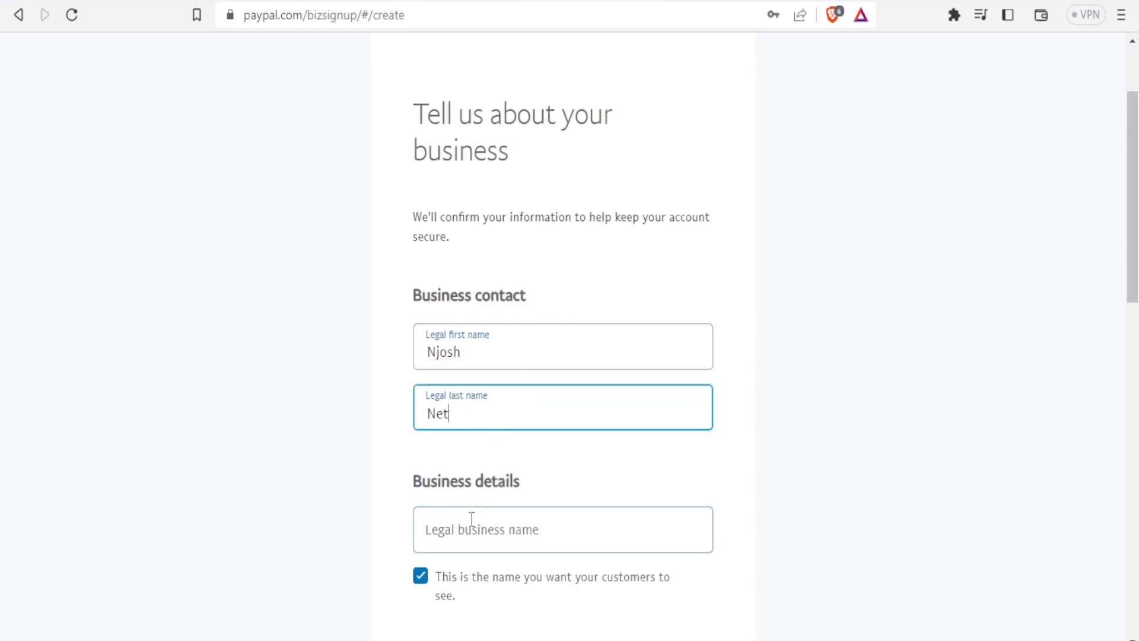
{"action": "left_click", "coordinate": [468, 535]}
{"action": "type", "text": "Njoshnet pro"}
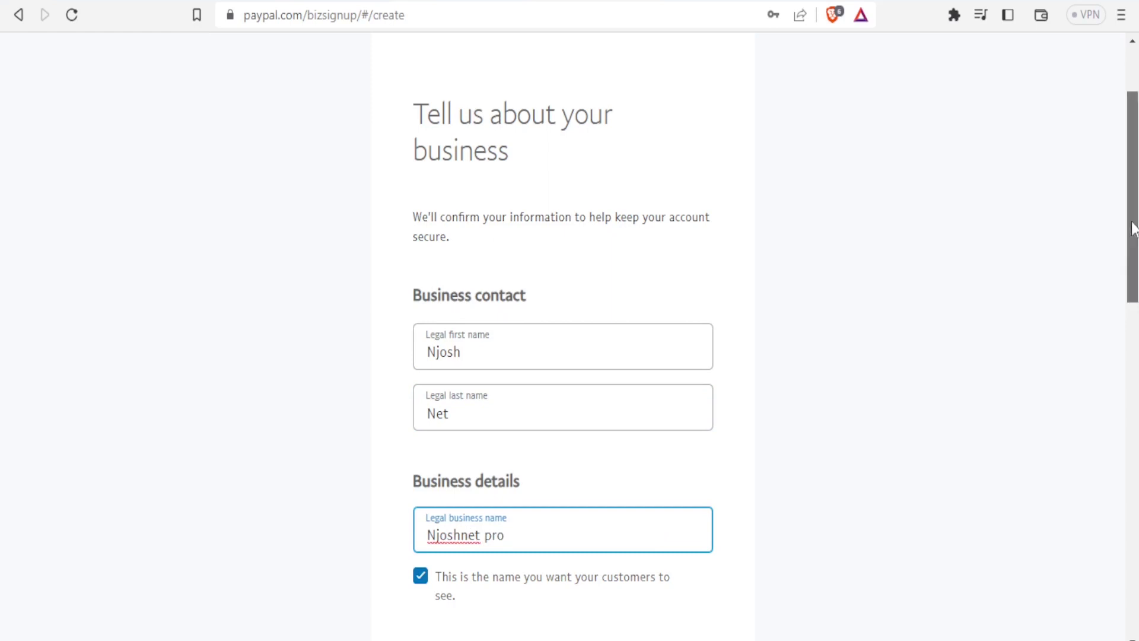
Enter the business phone, street address and postal code, accept the agreements, and submit.
{"action": "left_click_drag", "start_coordinate": [1133, 223], "coordinate": [1133, 287]}
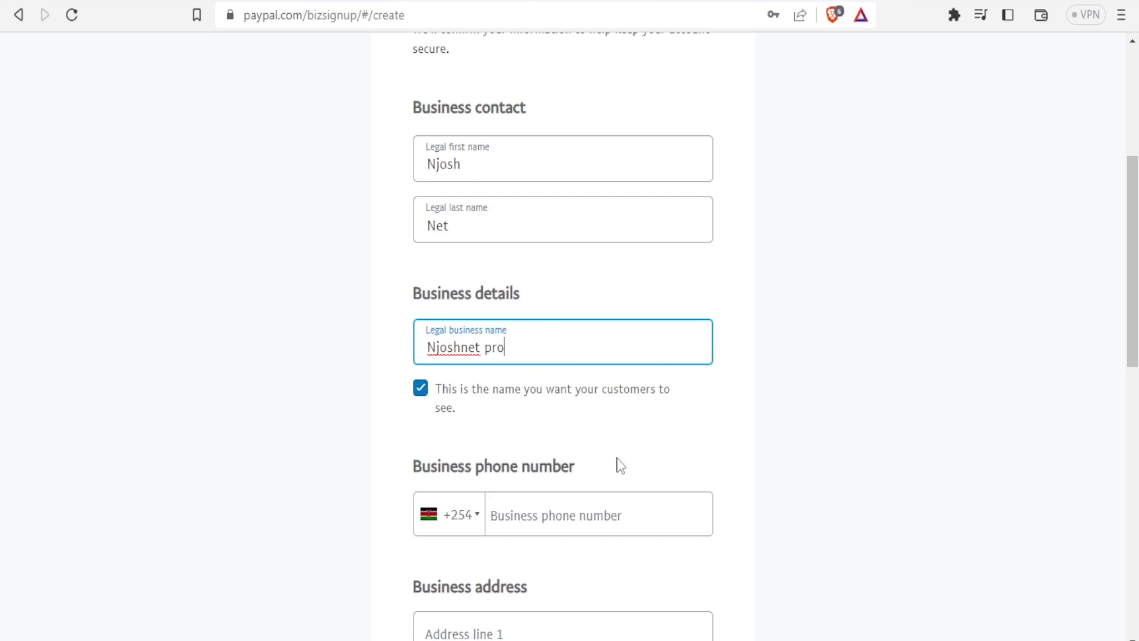
{"action": "left_click", "coordinate": [535, 517]}
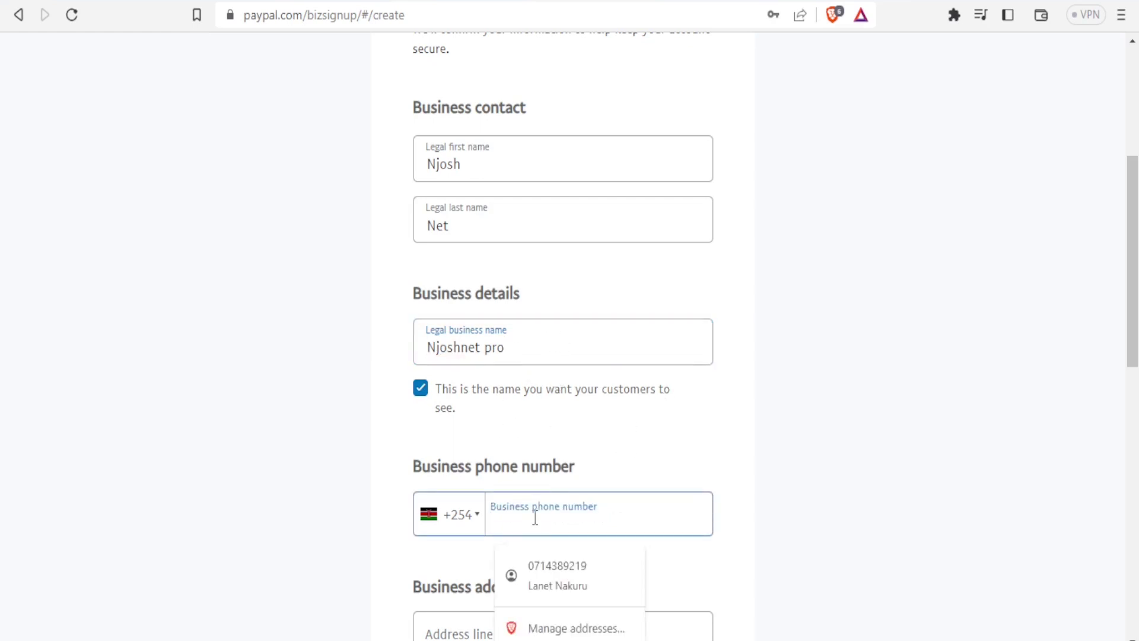
{"action": "left_click_drag", "start_coordinate": [1129, 302], "coordinate": [1130, 388]}
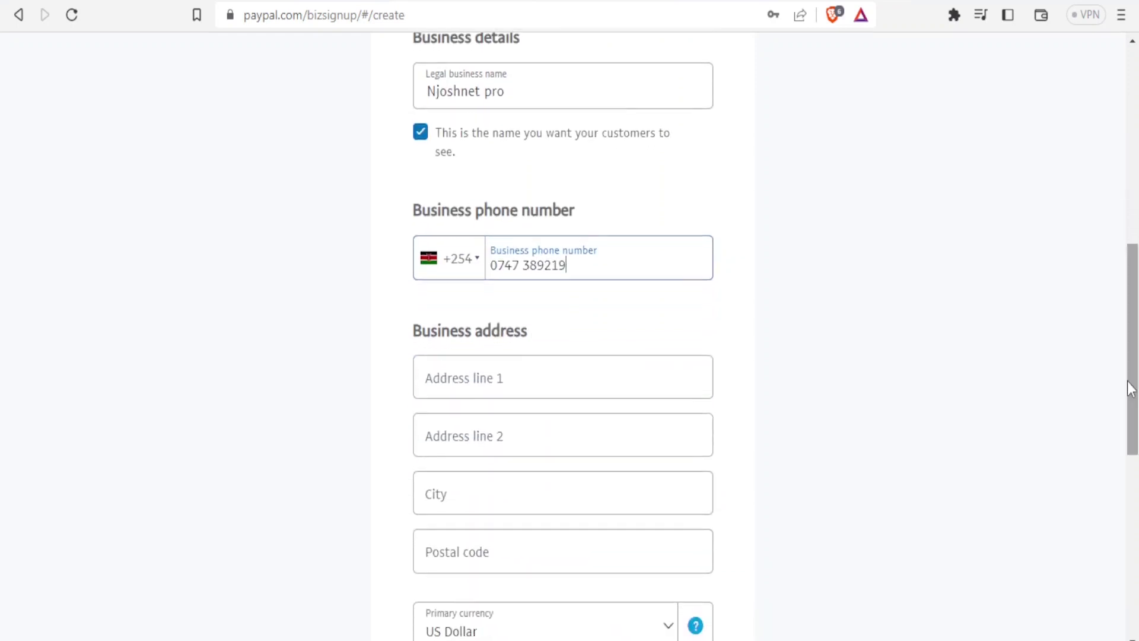
{"action": "left_click", "coordinate": [608, 379]}
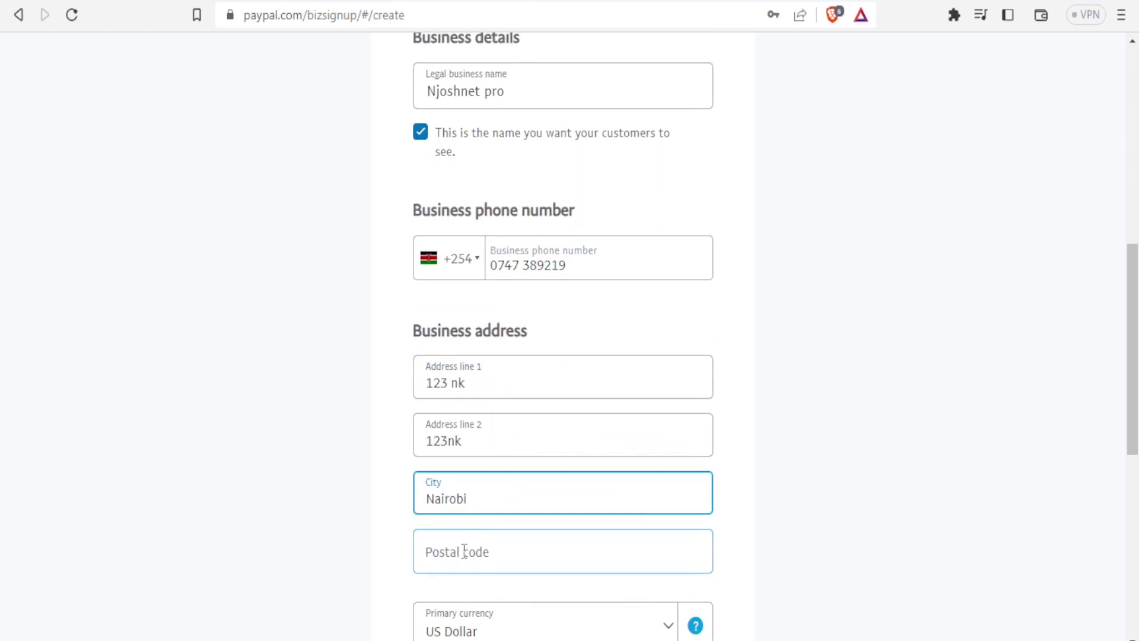
{"action": "left_click", "coordinate": [465, 552]}
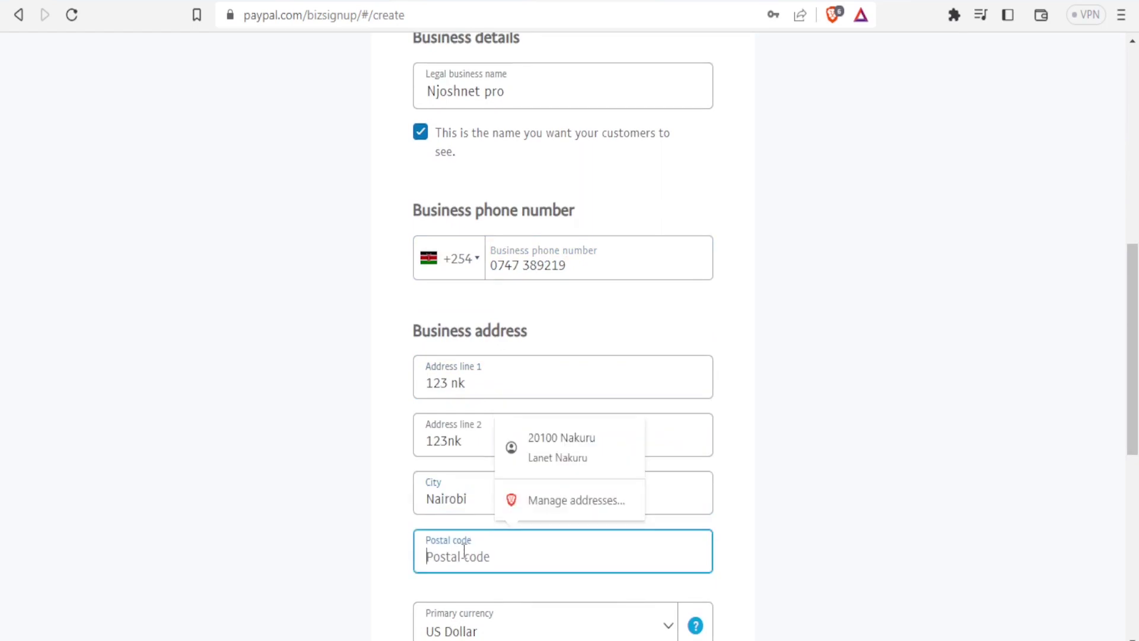
{"action": "type", "text": "0100"}
{"action": "left_click_drag", "start_coordinate": [1132, 356], "coordinate": [1137, 448]}
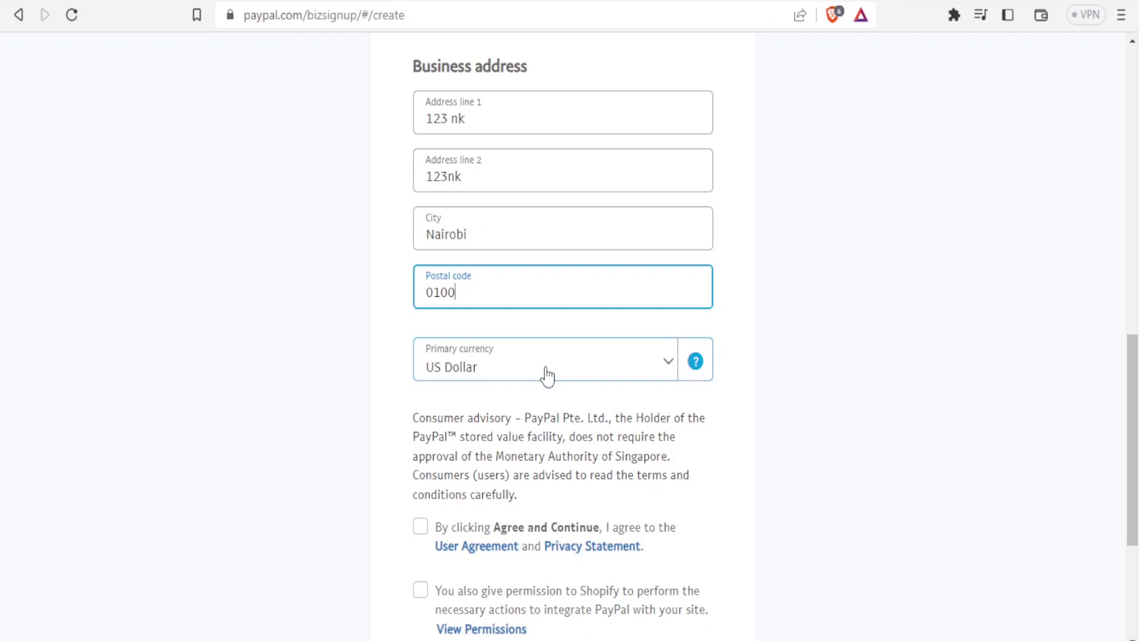
{"action": "left_click", "coordinate": [420, 528]}
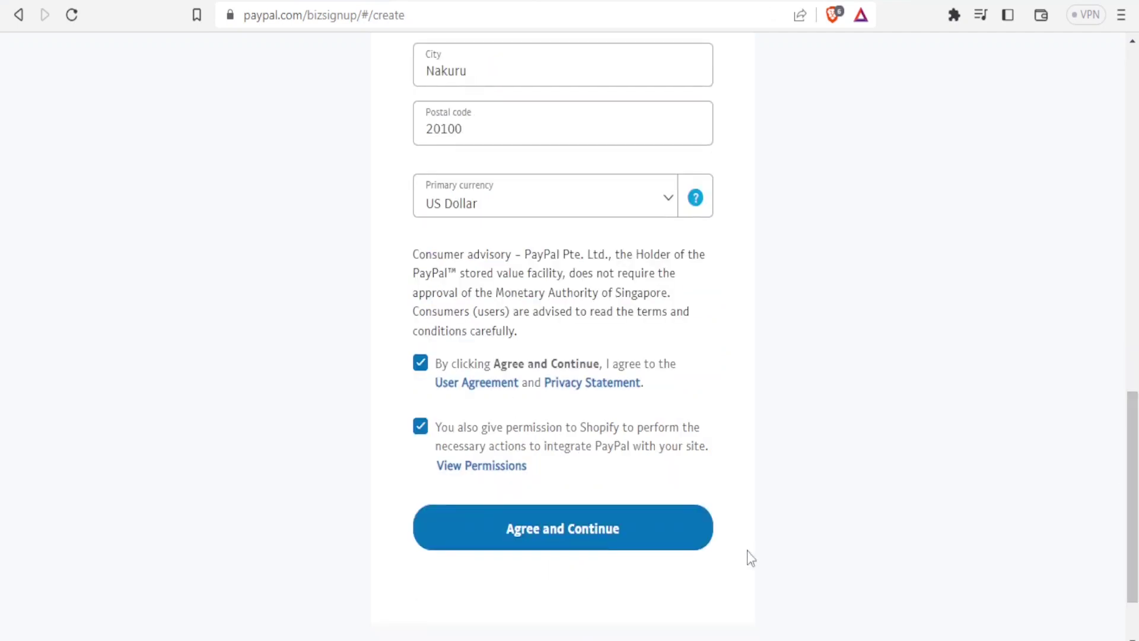
{"action": "left_click", "coordinate": [627, 540]}
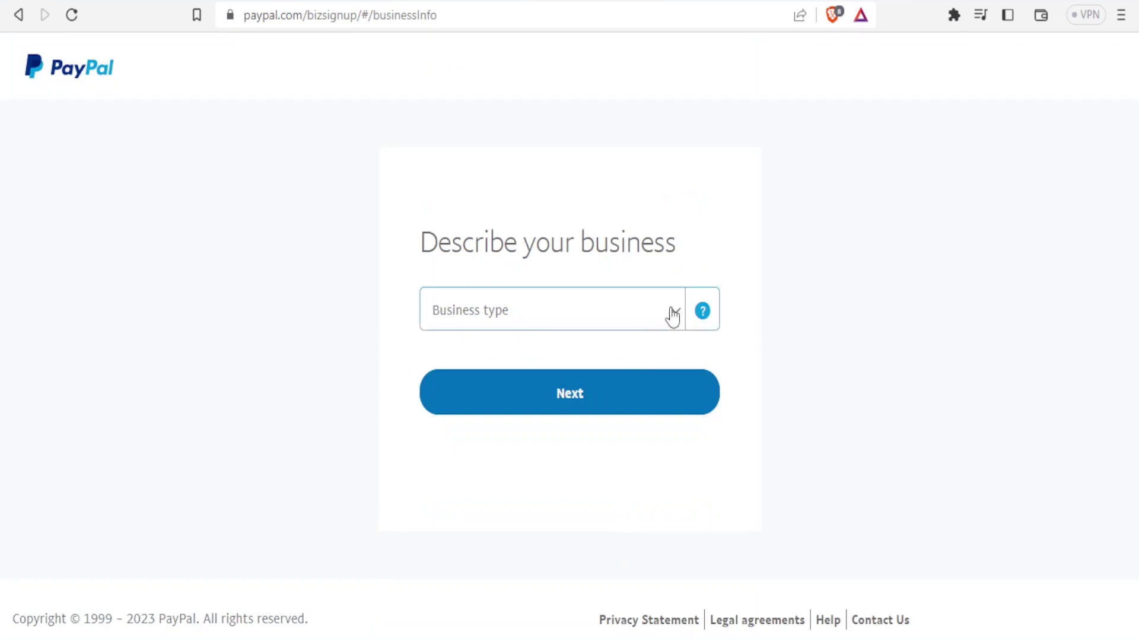
Describe the business as Individual/Sole Proprietorship selling Digital Goods Media-Books, Movies, Music, with no website, and continue.
{"action": "left_click", "coordinate": [674, 319]}
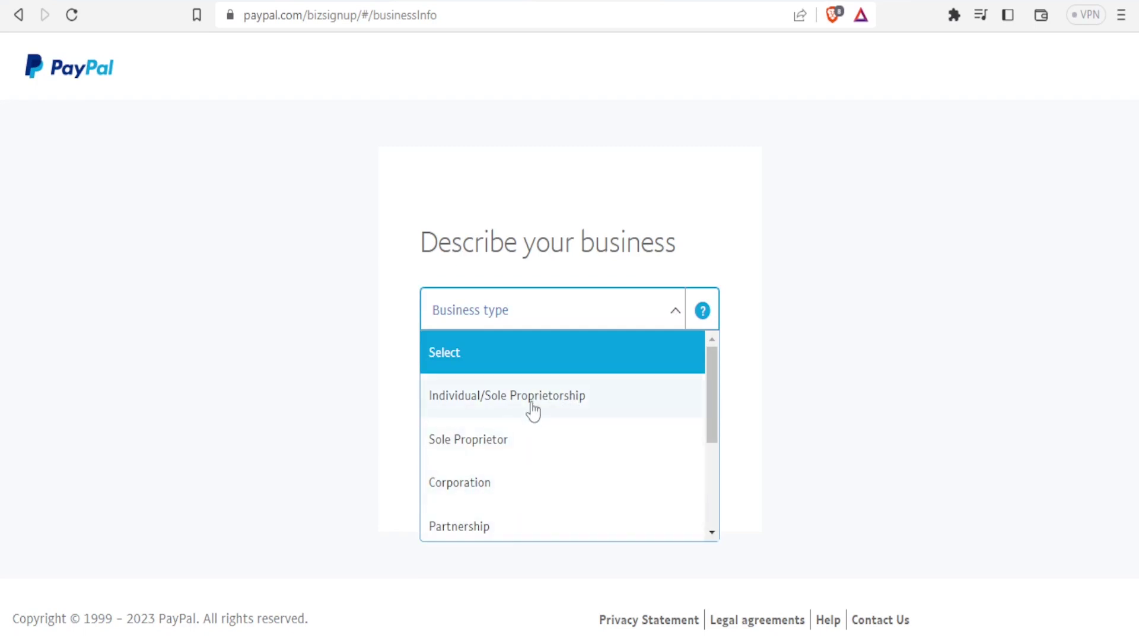
{"action": "left_click", "coordinate": [538, 405]}
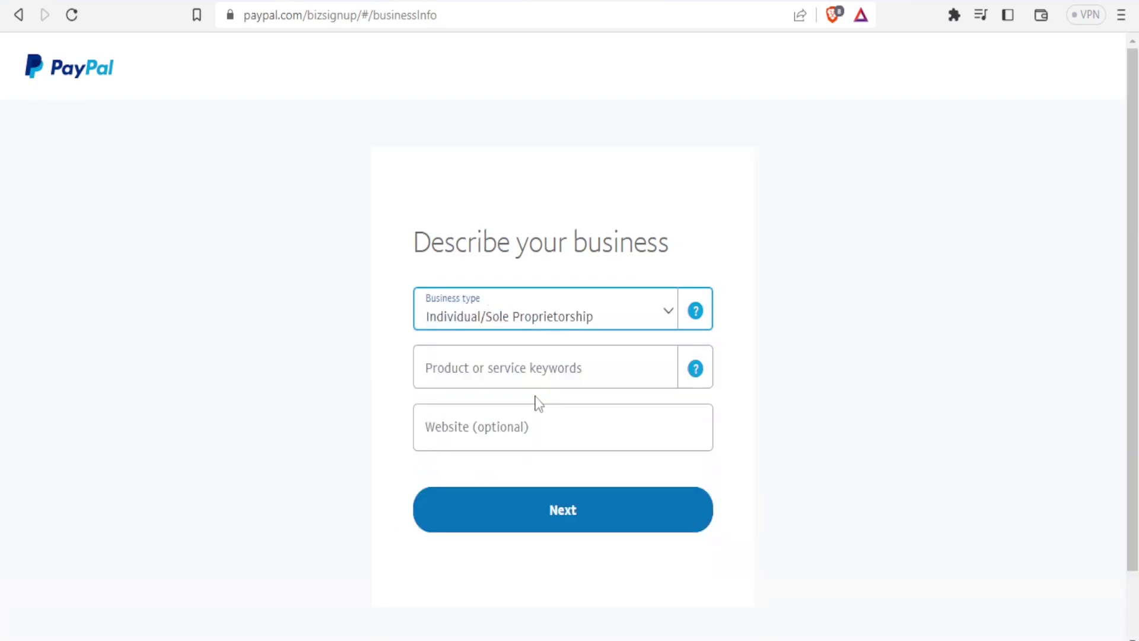
{"action": "left_click", "coordinate": [592, 369]}
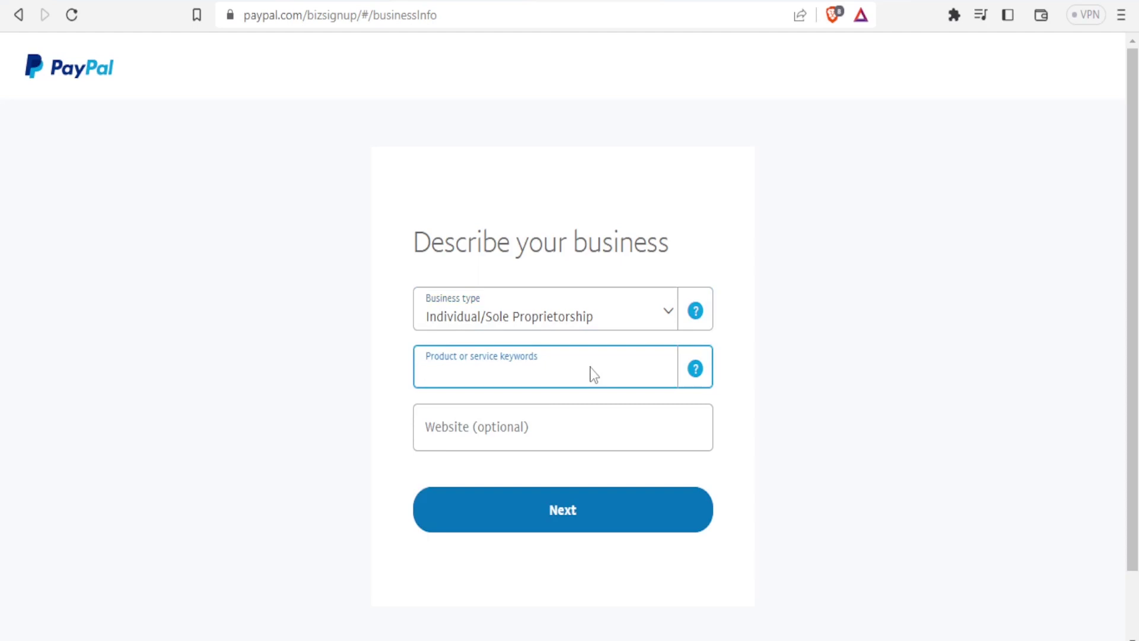
{"action": "type", "text": "m"}
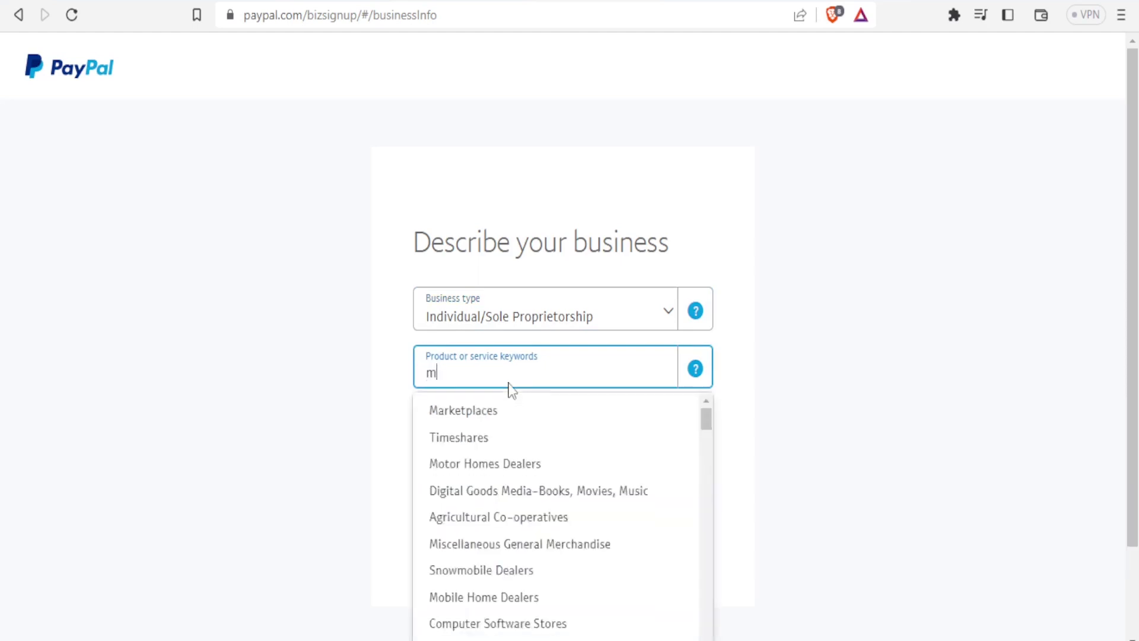
{"action": "type", "text": "edia"}
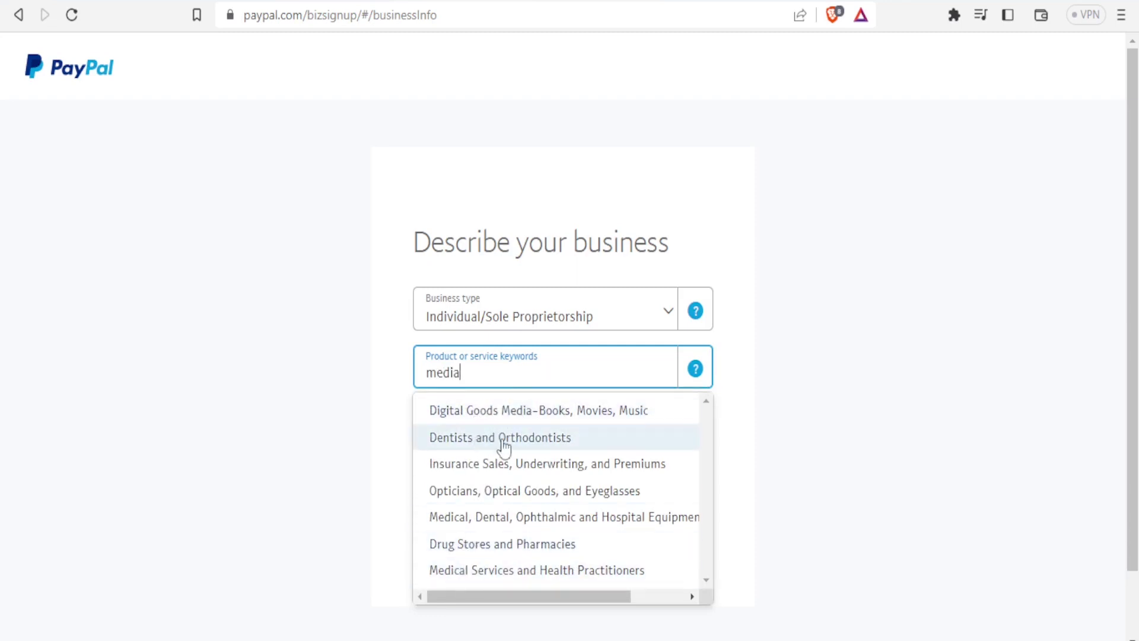
{"action": "left_click", "coordinate": [486, 413]}
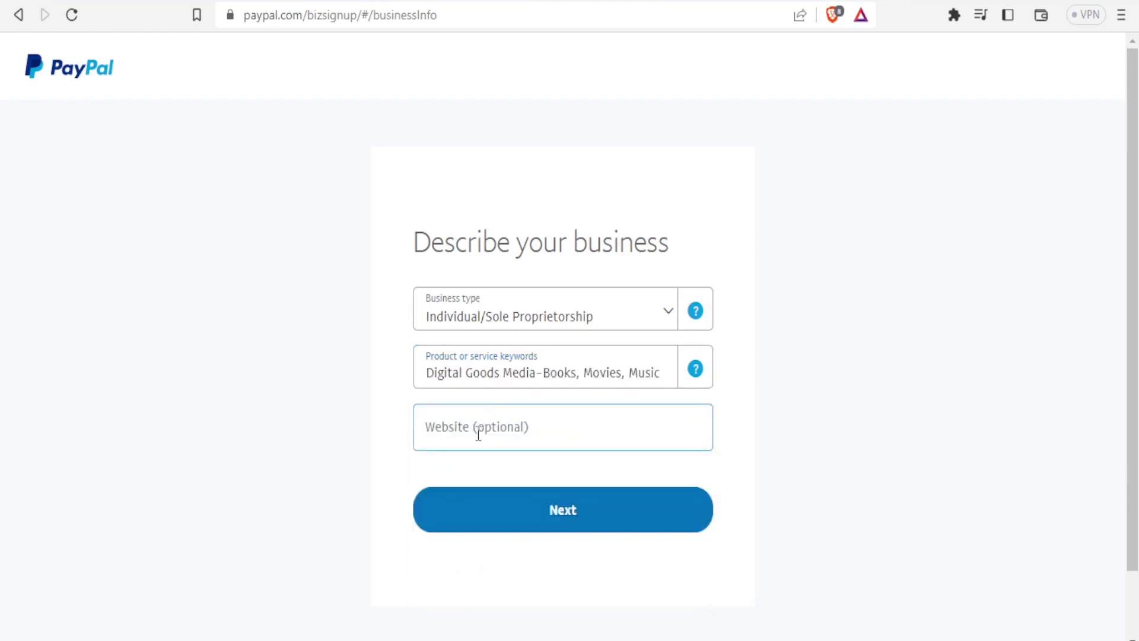
{"action": "left_click", "coordinate": [478, 434]}
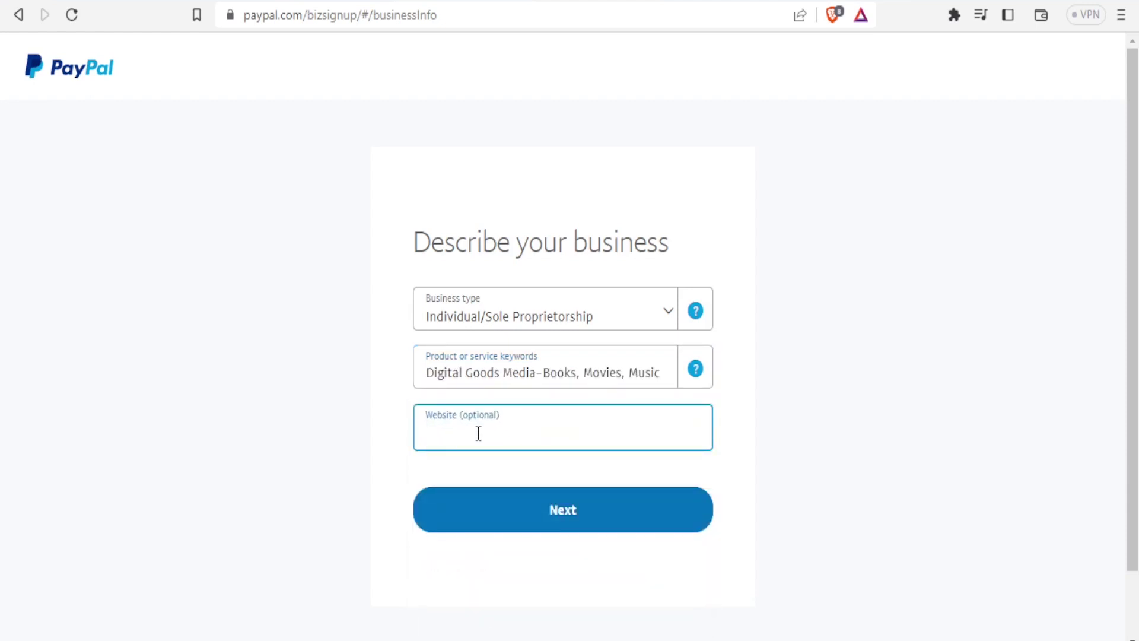
{"action": "left_click", "coordinate": [513, 513]}
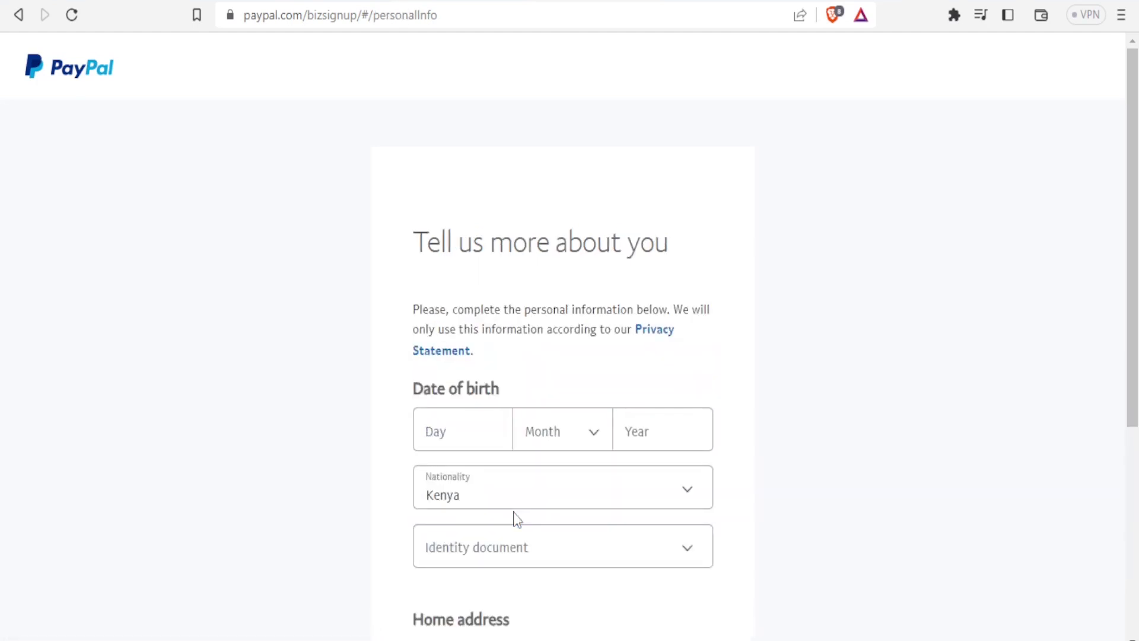
{"action": "scroll", "coordinate": [830, 379], "scroll_direction": "down", "scroll_amount": 2}
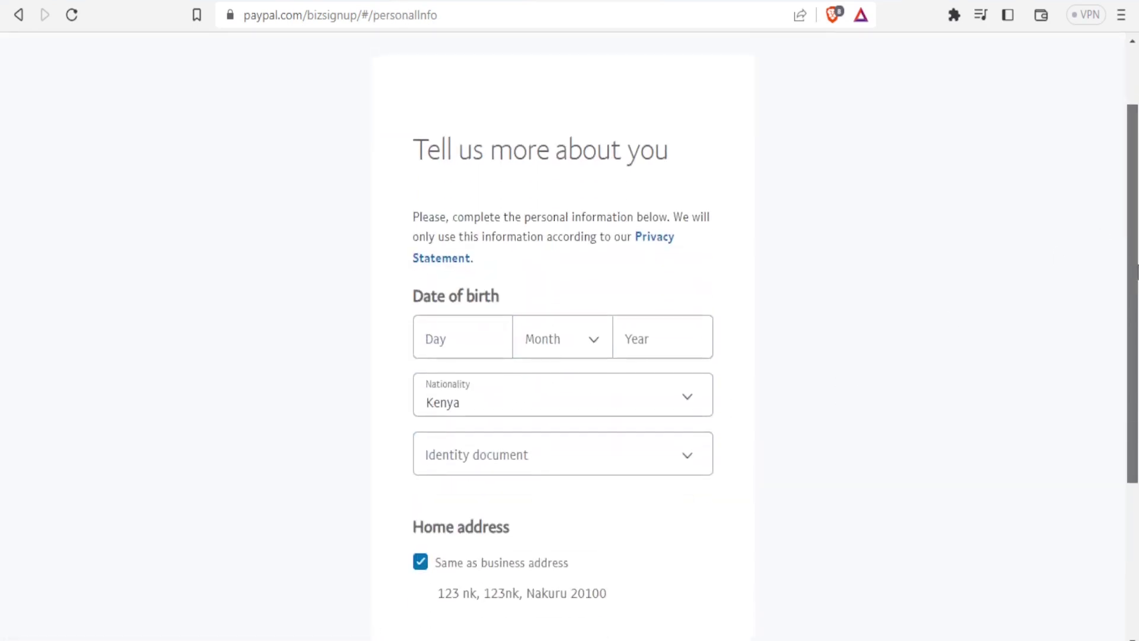
{"action": "left_click", "coordinate": [495, 336]}
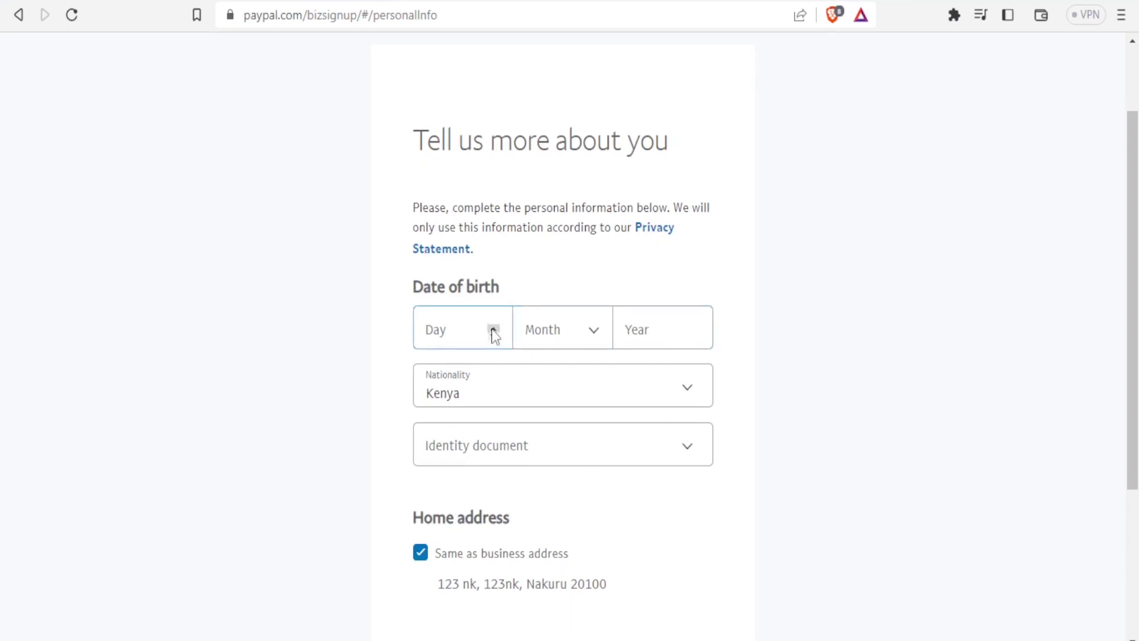
{"action": "left_click", "coordinate": [478, 329]}
{"action": "type", "text": "1"}
{"action": "left_click", "coordinate": [638, 326]}
{"action": "type", "text": "2000"}
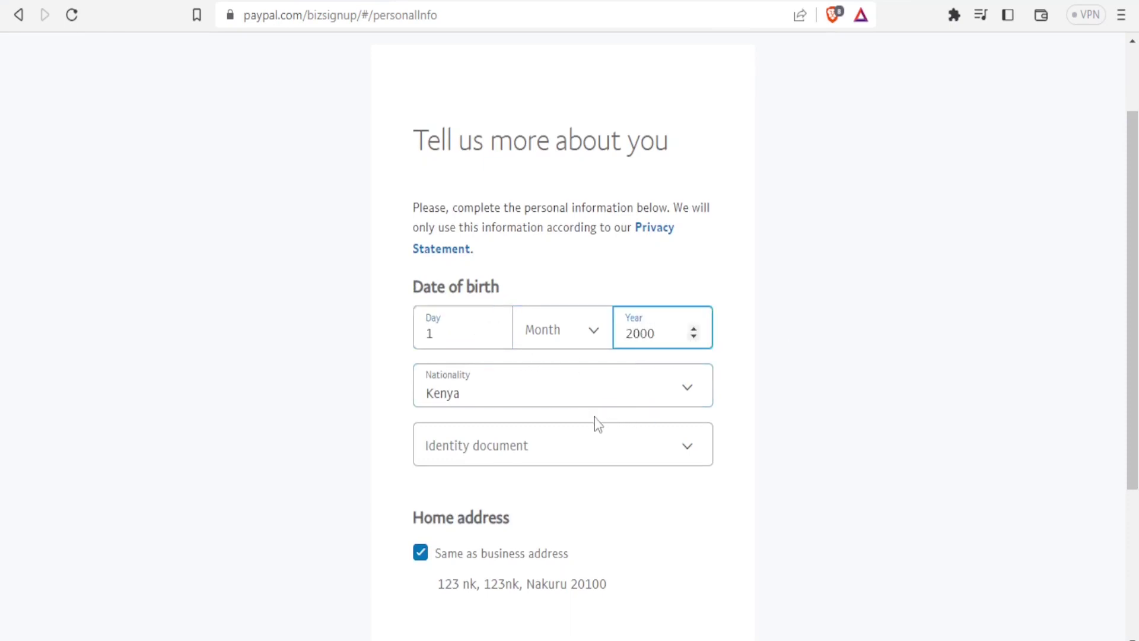
{"action": "left_click", "coordinate": [685, 452]}
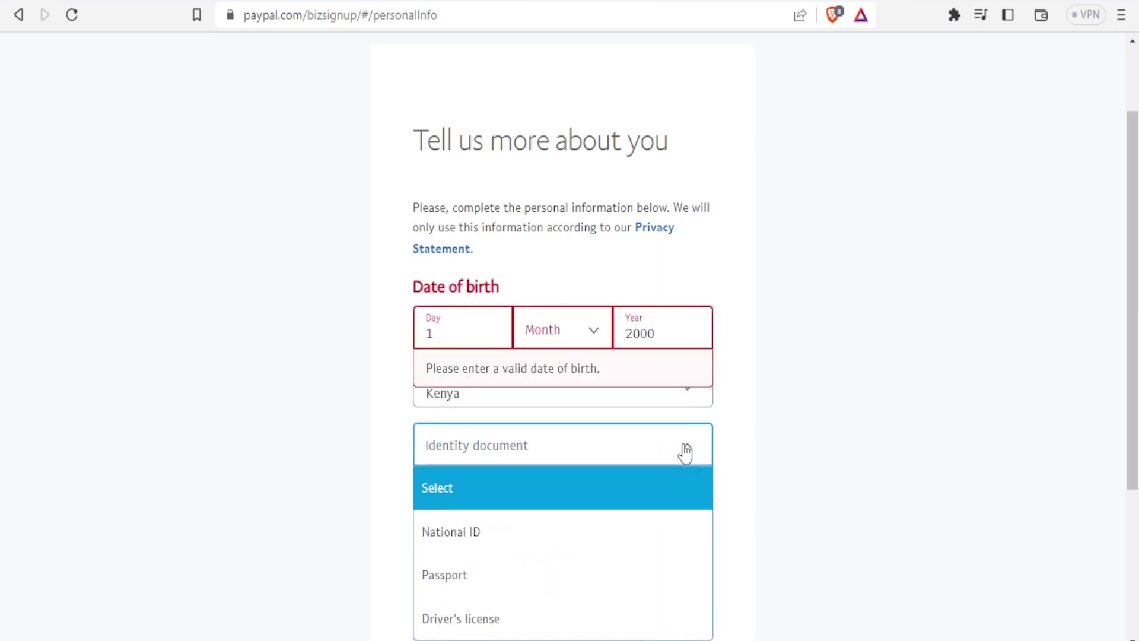
{"action": "left_click", "coordinate": [500, 534]}
{"action": "left_click", "coordinate": [561, 331]}
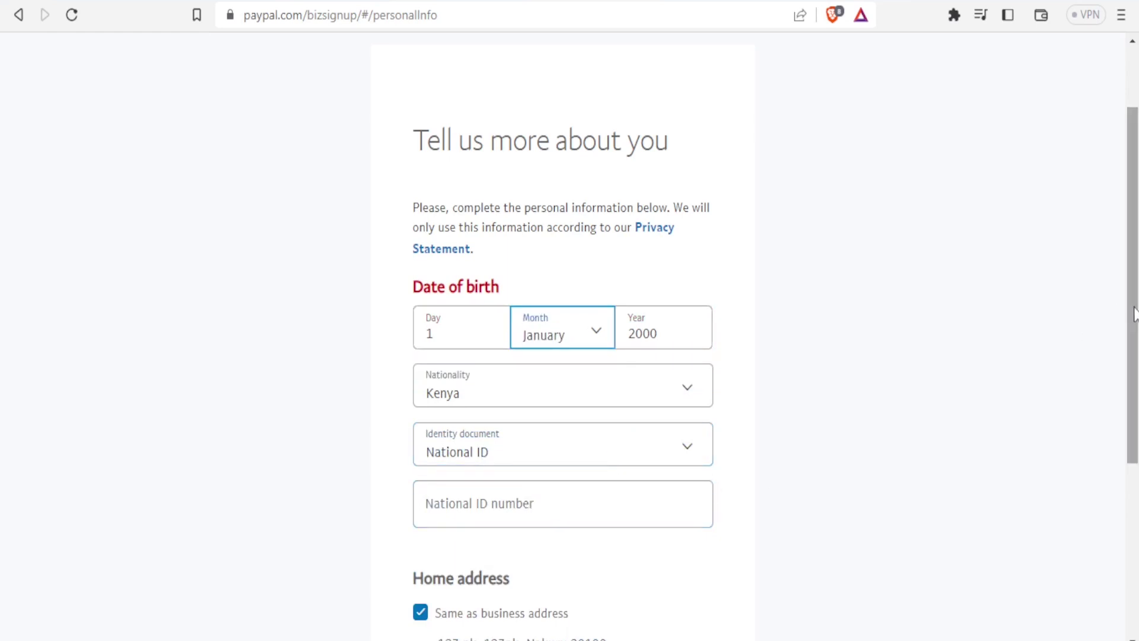
{"action": "left_click_drag", "start_coordinate": [1134, 313], "coordinate": [1136, 440]}
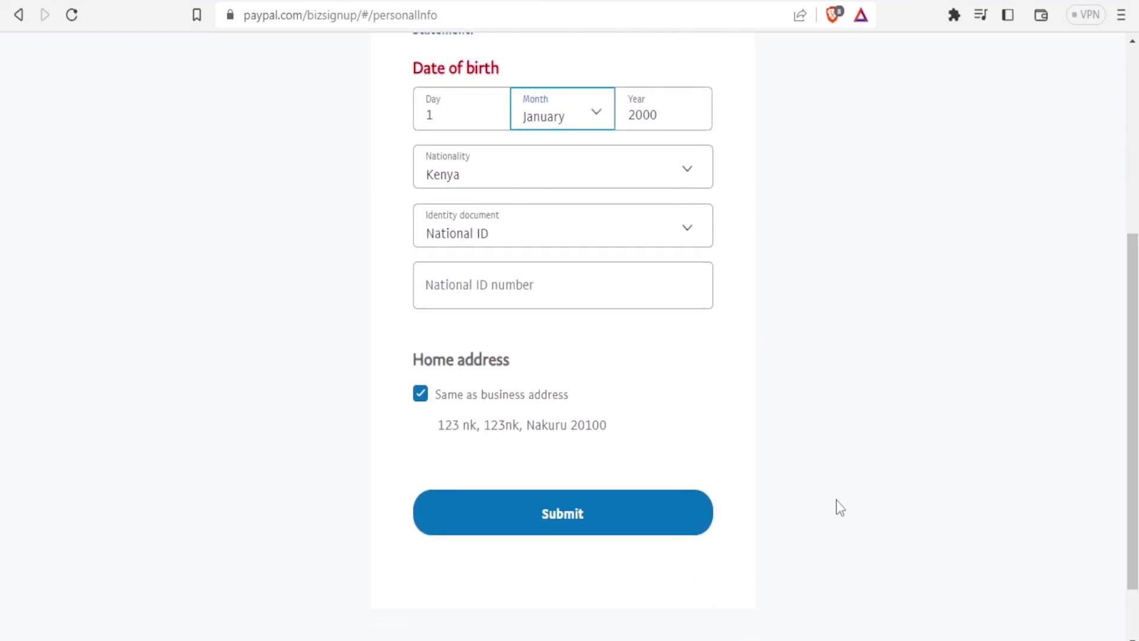
{"action": "left_click", "coordinate": [672, 528]}
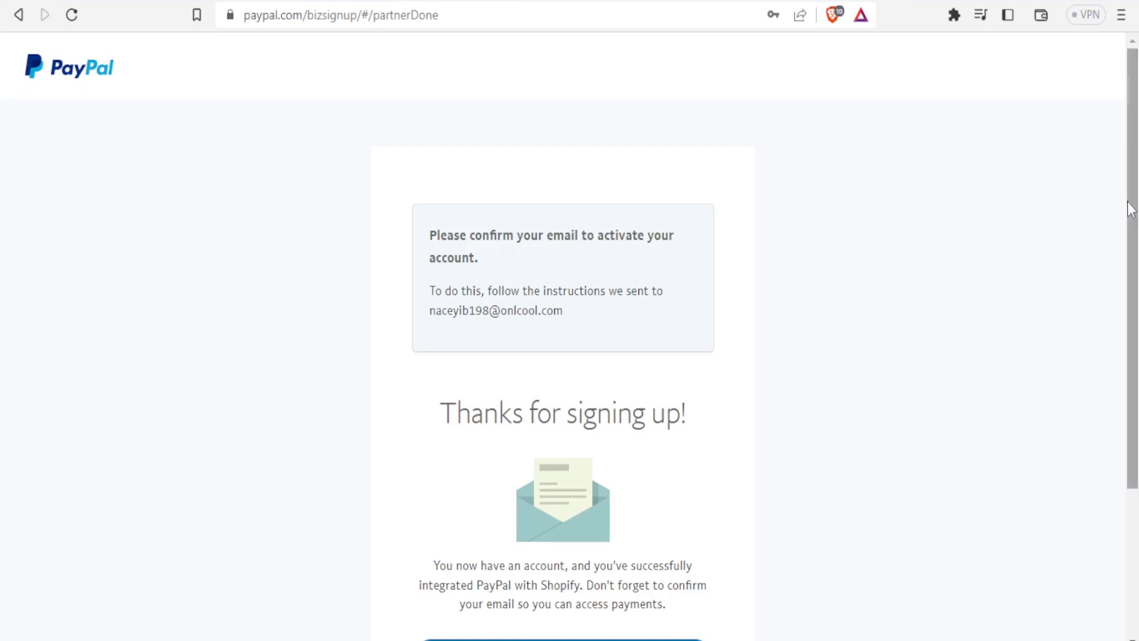
Check the temporary mail inbox for the PayPal confirmation email.
{"action": "left_click_drag", "start_coordinate": [1131, 208], "coordinate": [1135, 292]}
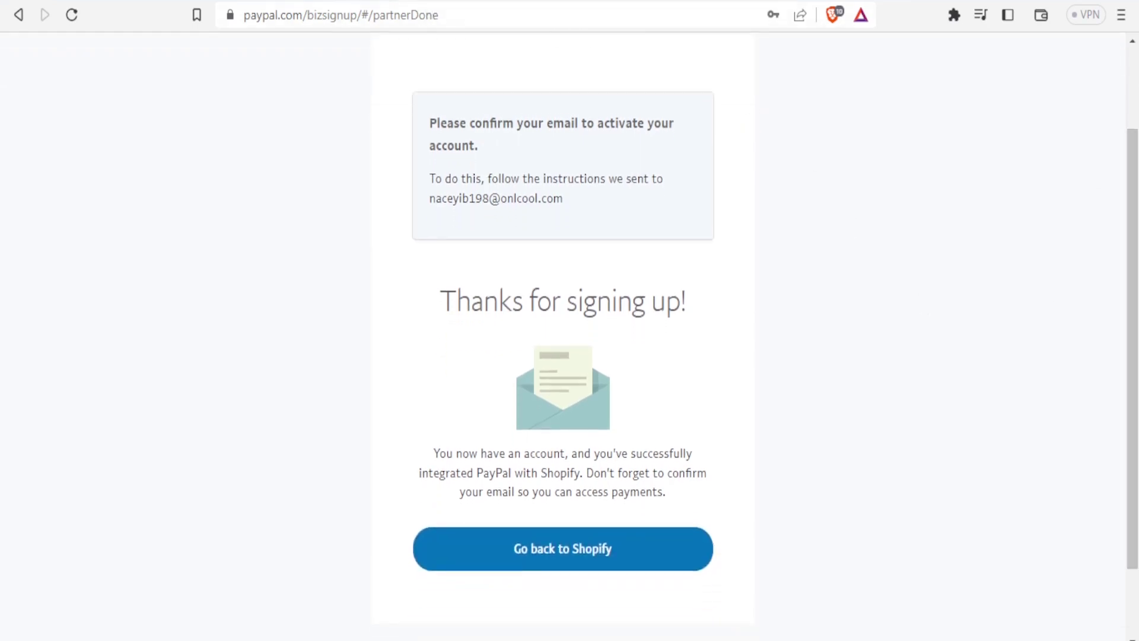
{"action": "left_click", "coordinate": [409, 3]}
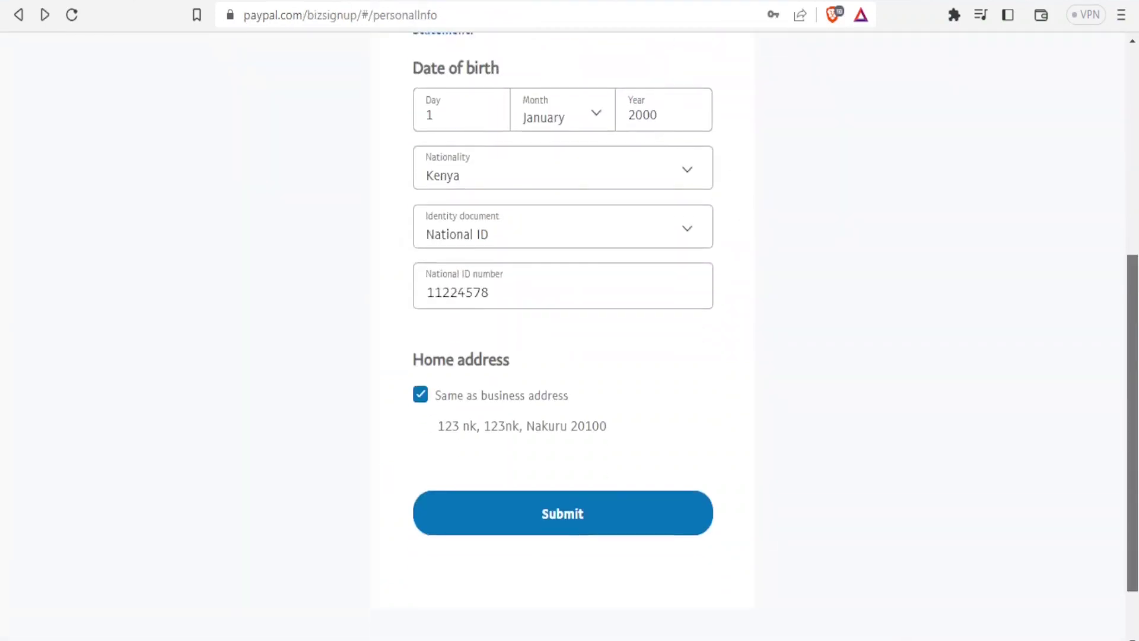
{"action": "scroll", "coordinate": [739, 413], "scroll_direction": "down", "scroll_amount": 1}
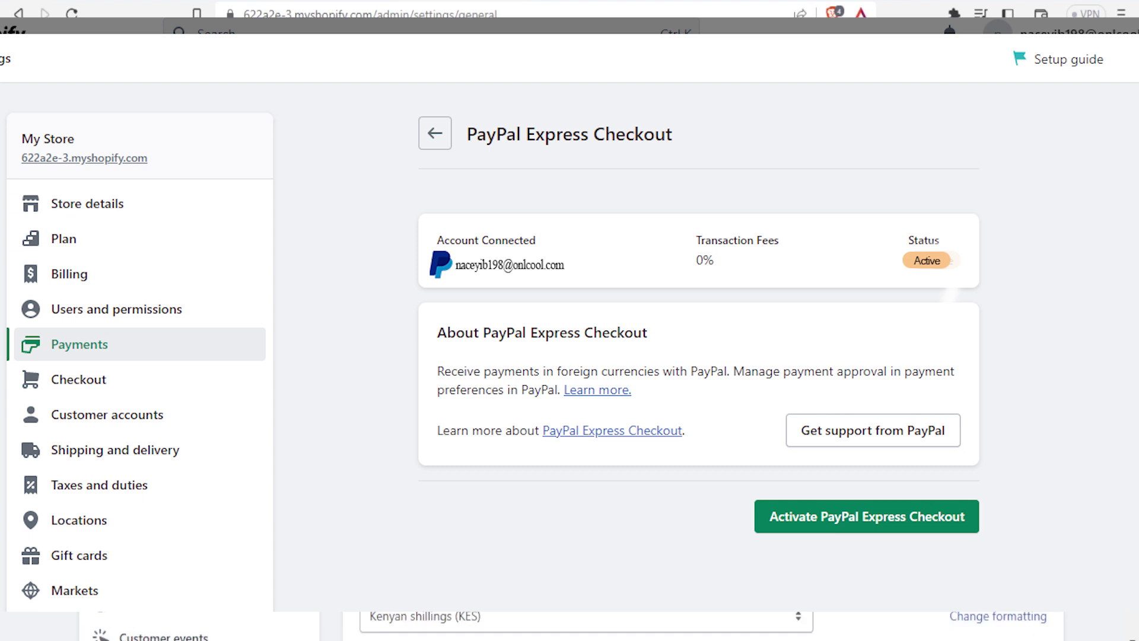
Scroll through Shopify's PayPal Express Checkout settings to confirm the Active status.
{"action": "scroll", "coordinate": [703, 623], "scroll_direction": "down", "scroll_amount": 1}
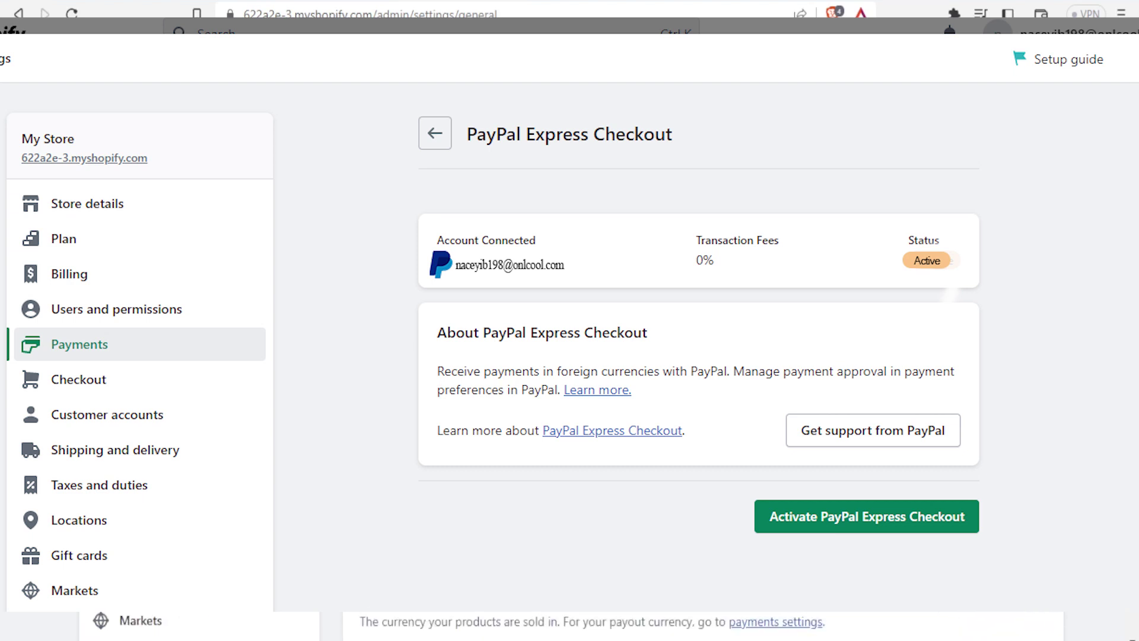